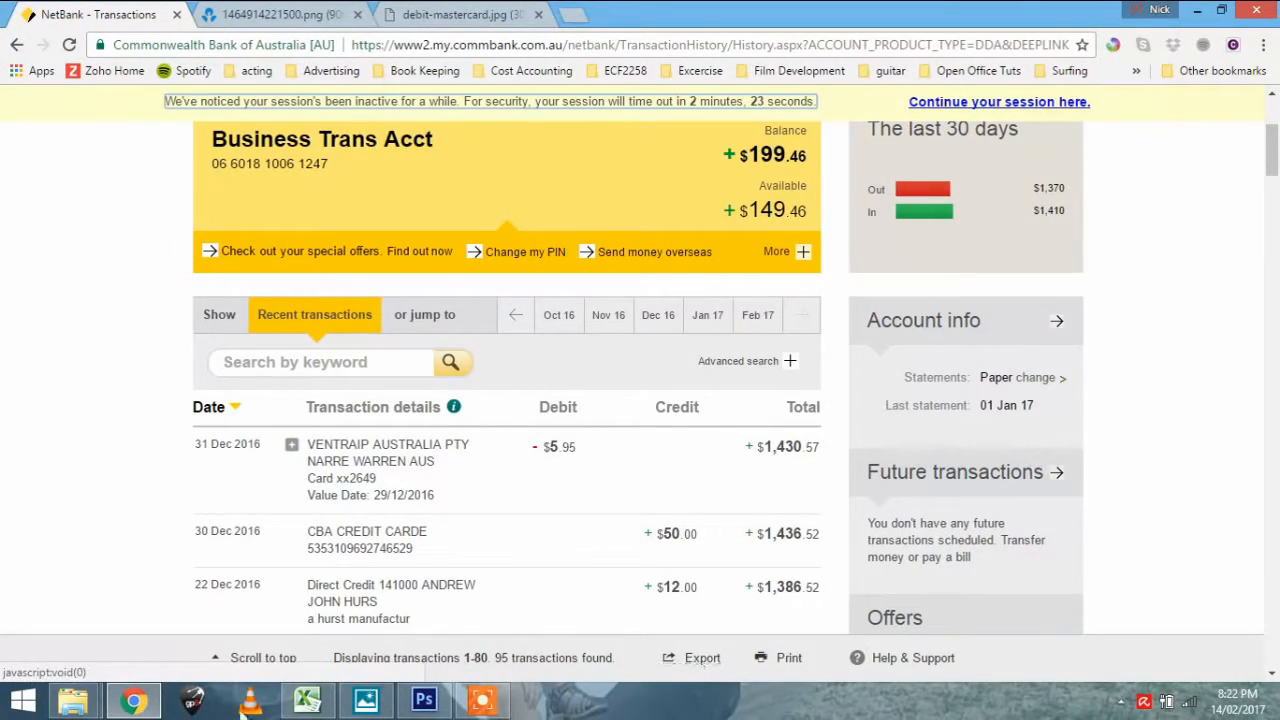
Switch to the CSVData (11) workbook in Excel, review the GST codes and expense categories, and widen column F
left_click(307, 700)
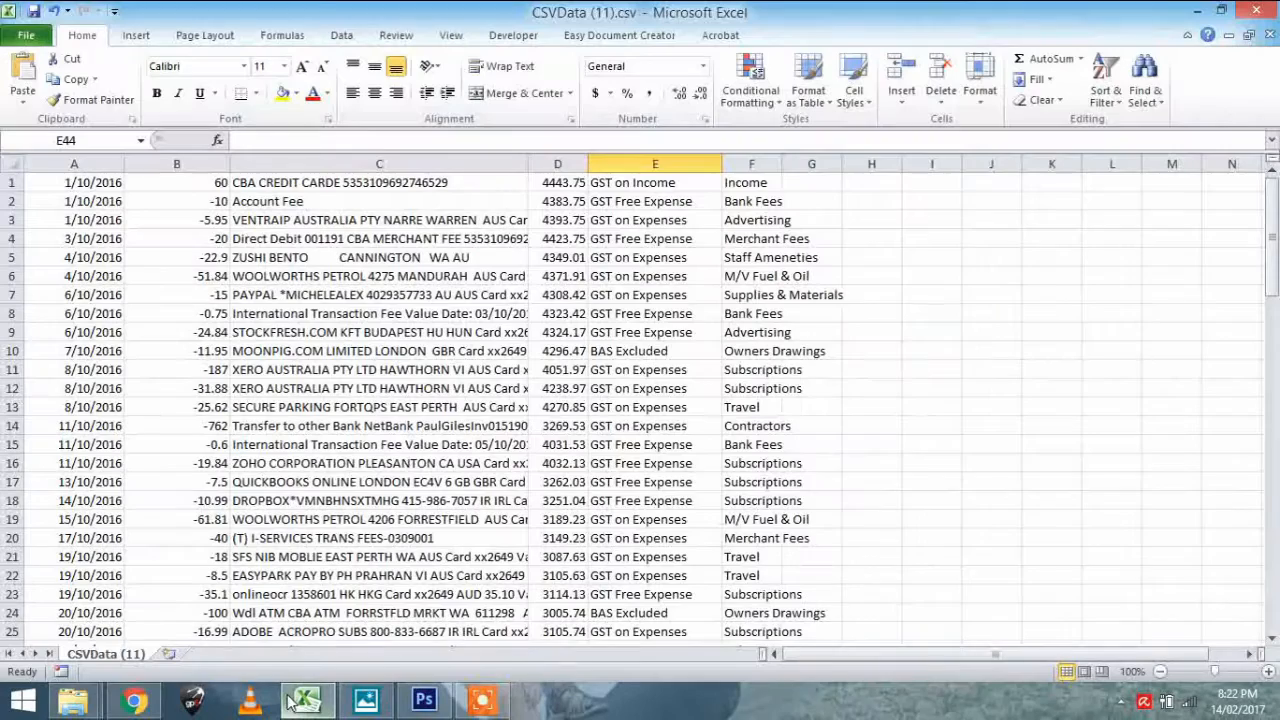
left_click(684, 184)
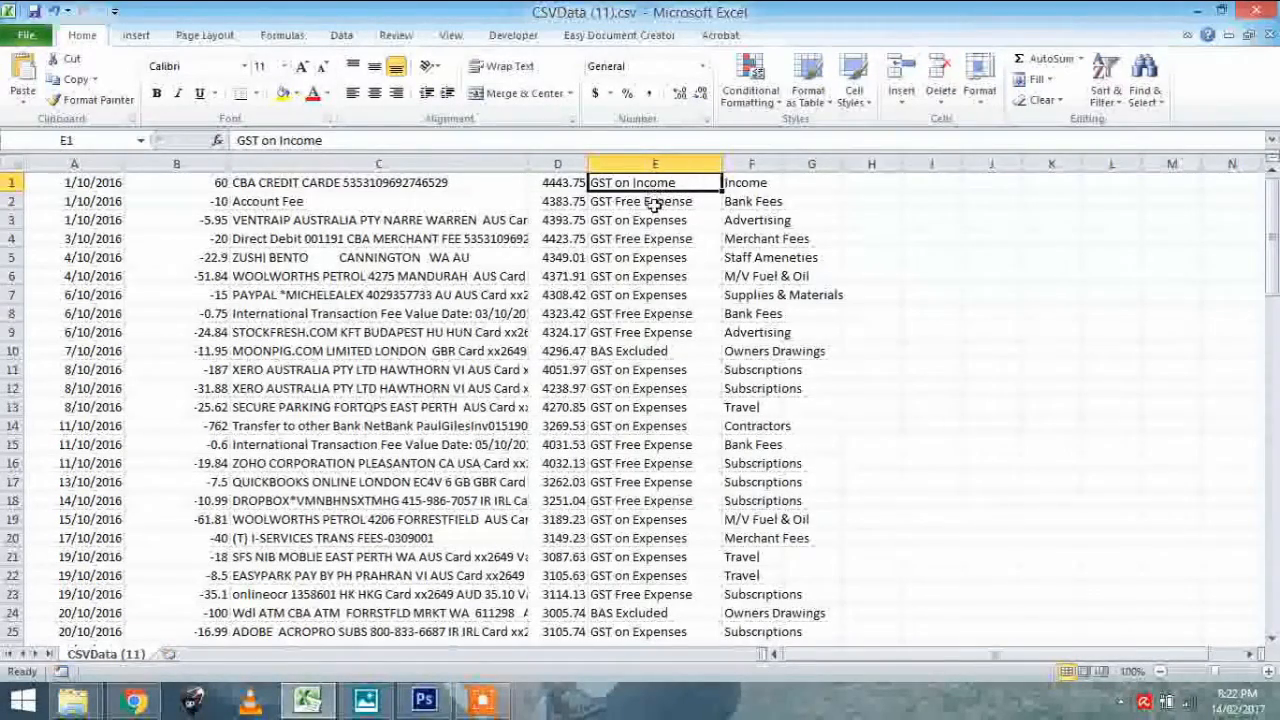
left_click(655, 258)
left_click(658, 240)
left_click(745, 202)
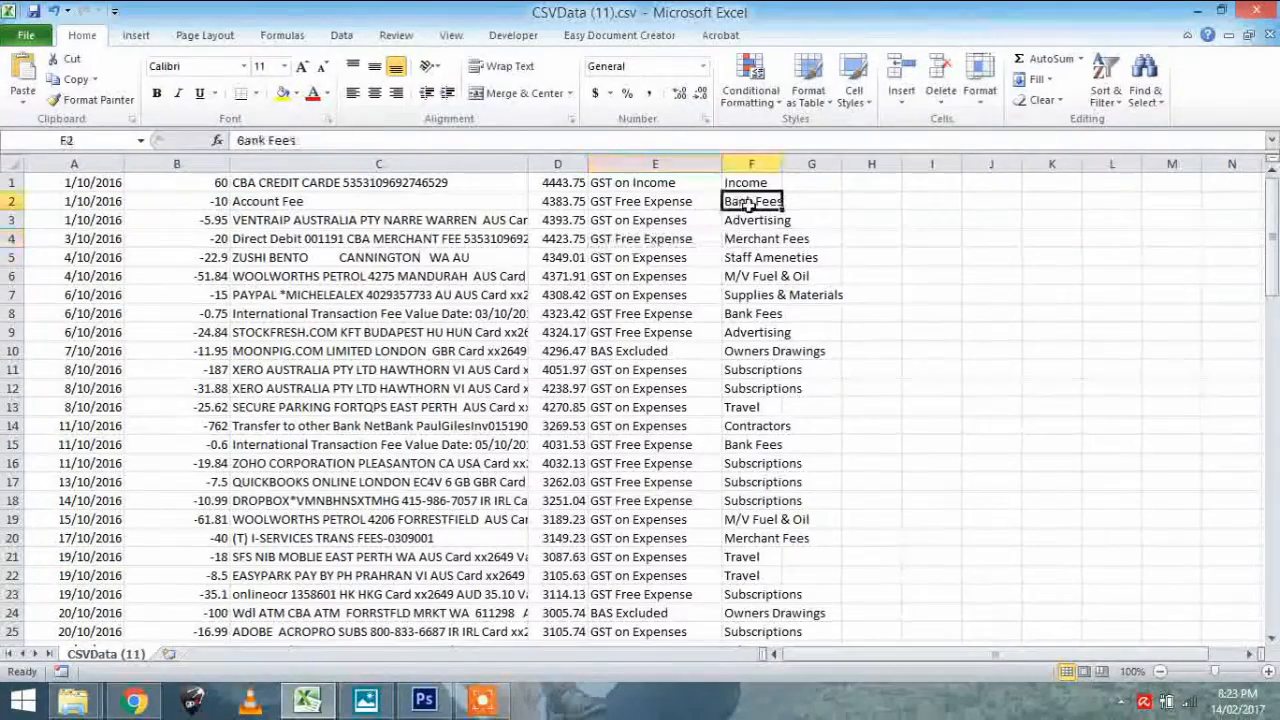
left_click_drag(781, 163, 930, 163)
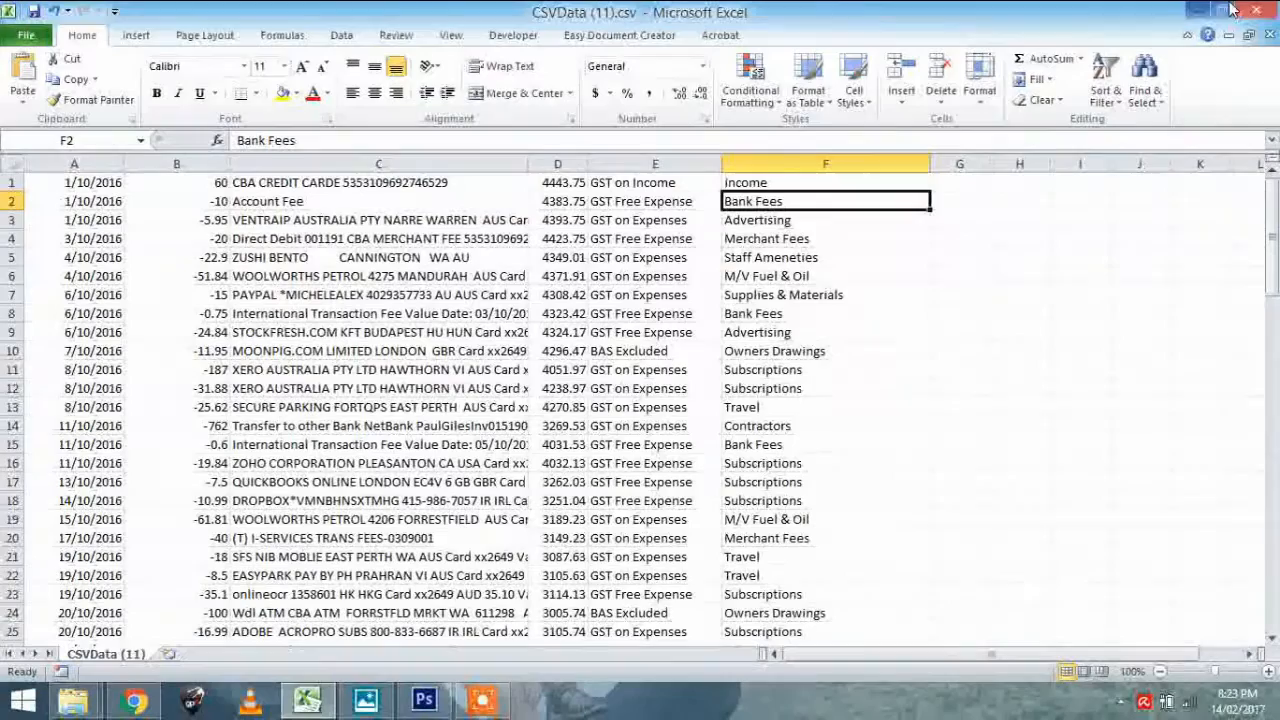
Return to the NetBank transactions page and continue the expiring banking session
left_click(1198, 12)
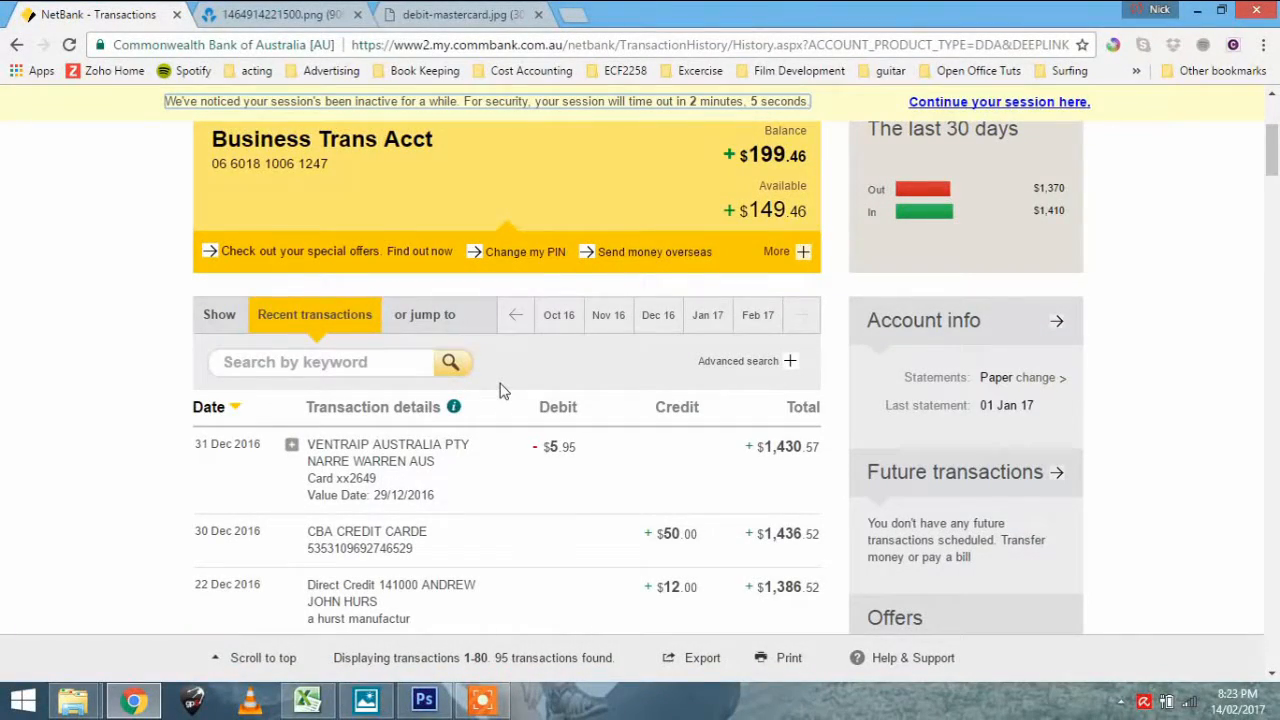
left_click(958, 103)
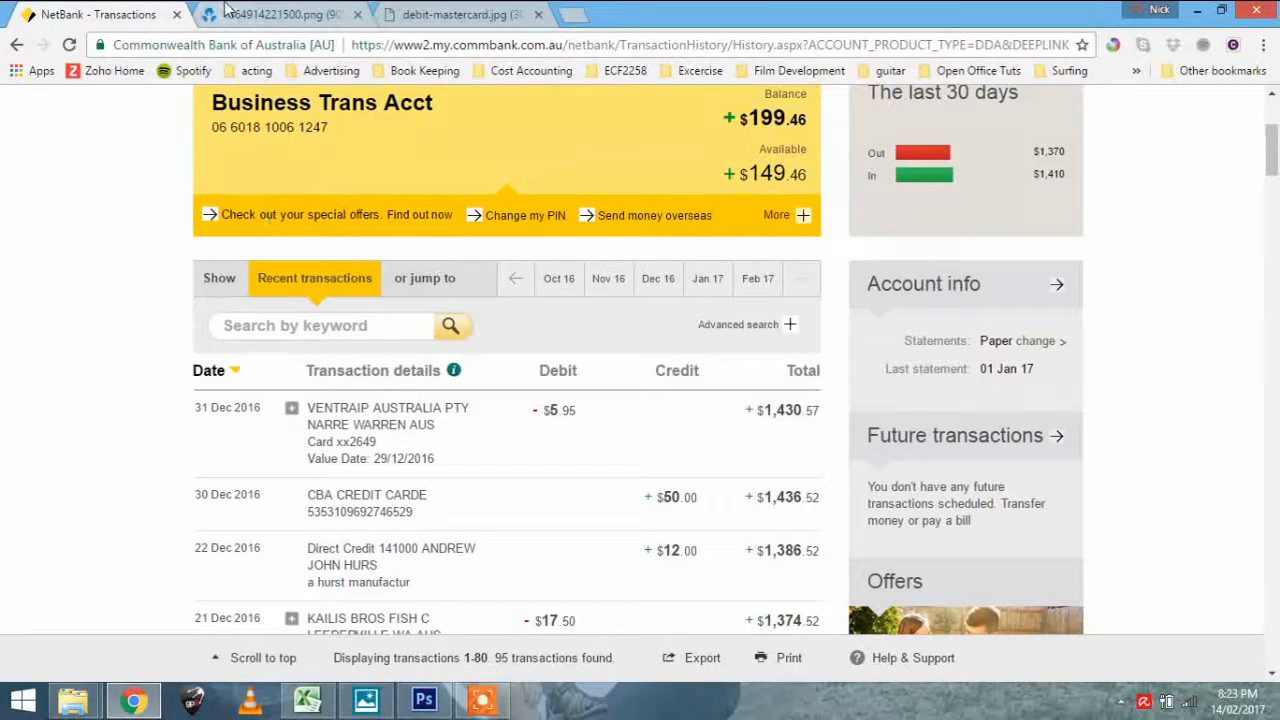
View the sample ANZ Visa debit card and debit MasterCard images open in the browser
left_click(266, 15)
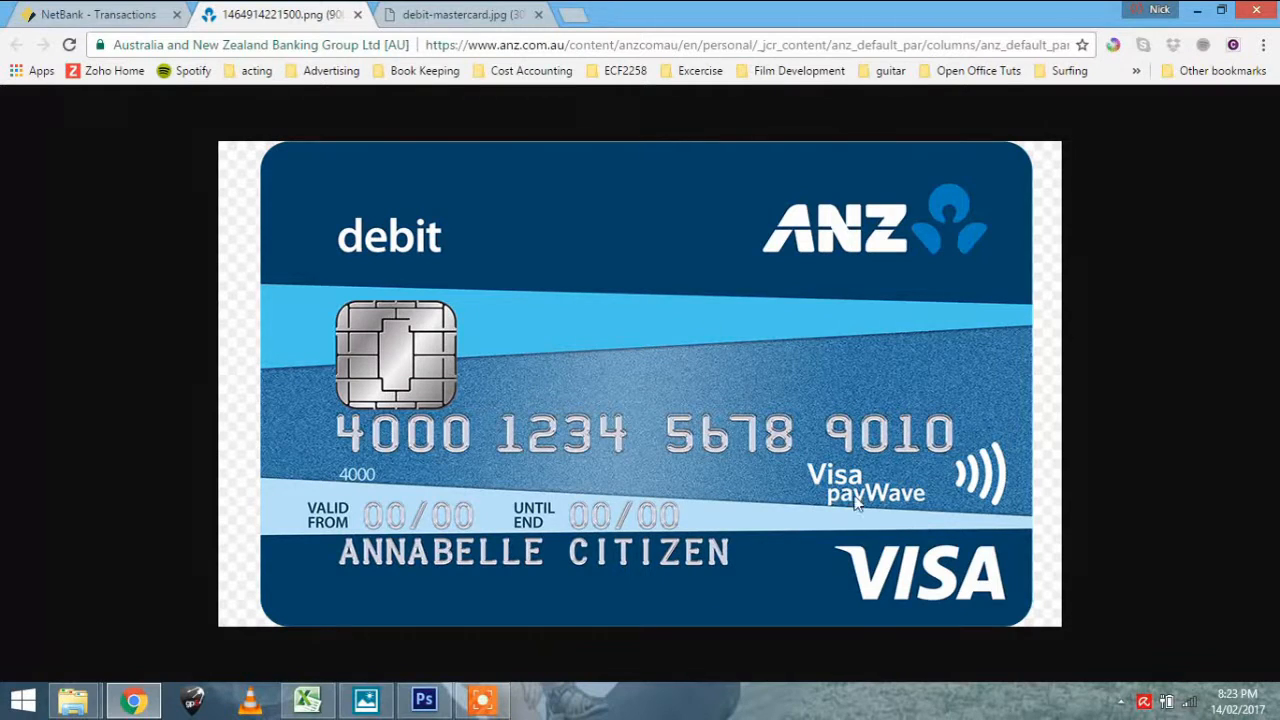
left_click(420, 14)
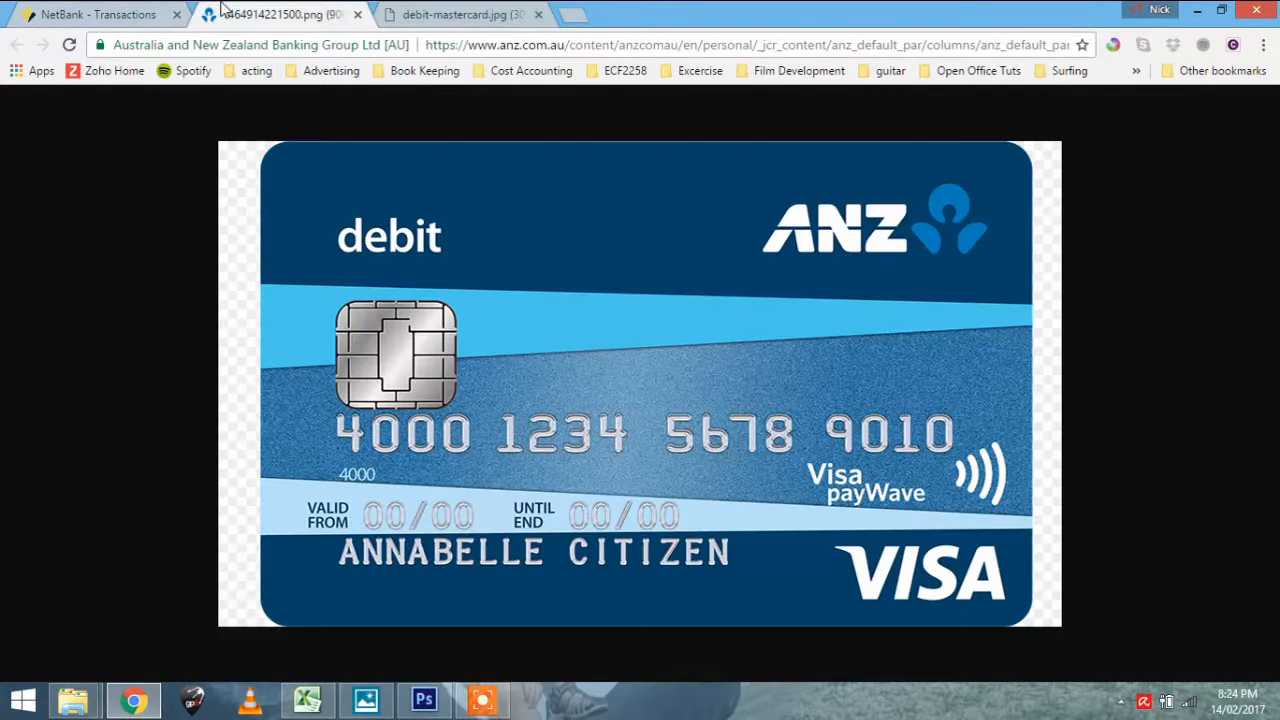
left_click(225, 12)
left_click(474, 12)
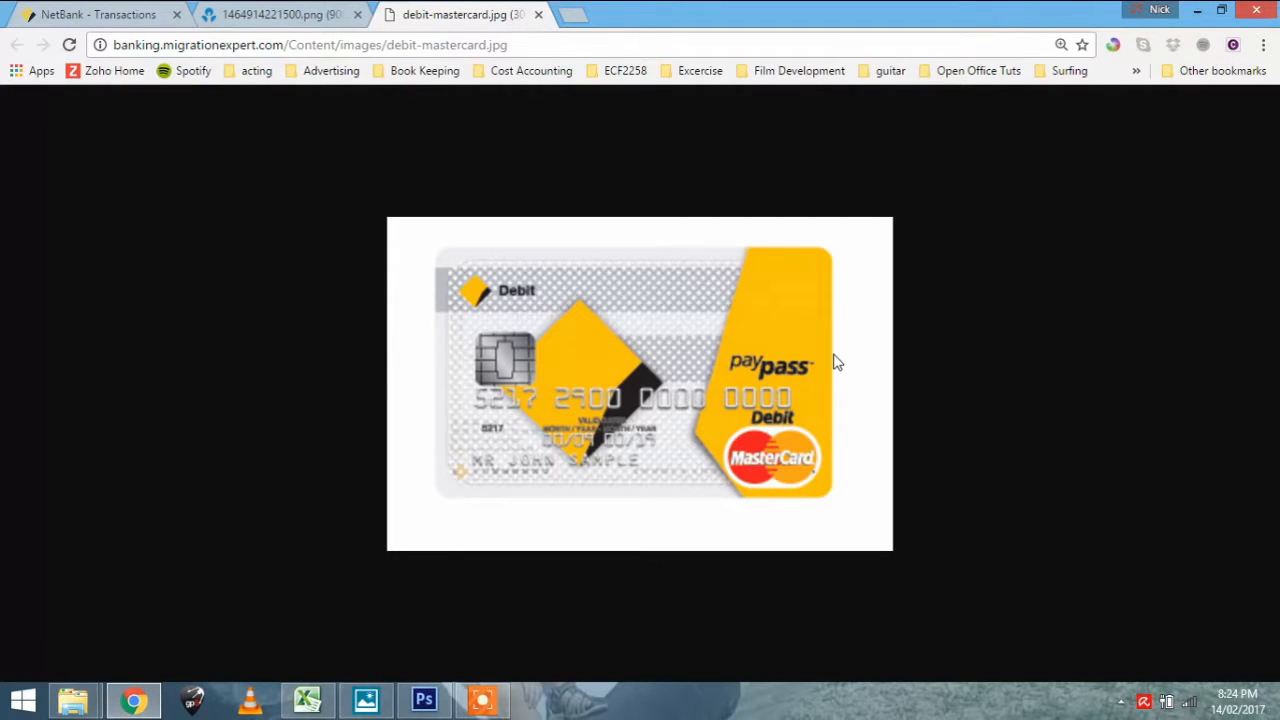
Run an advanced search in NetBank for all transactions from 01/10/2016 to 31/12/2016
left_click(127, 10)
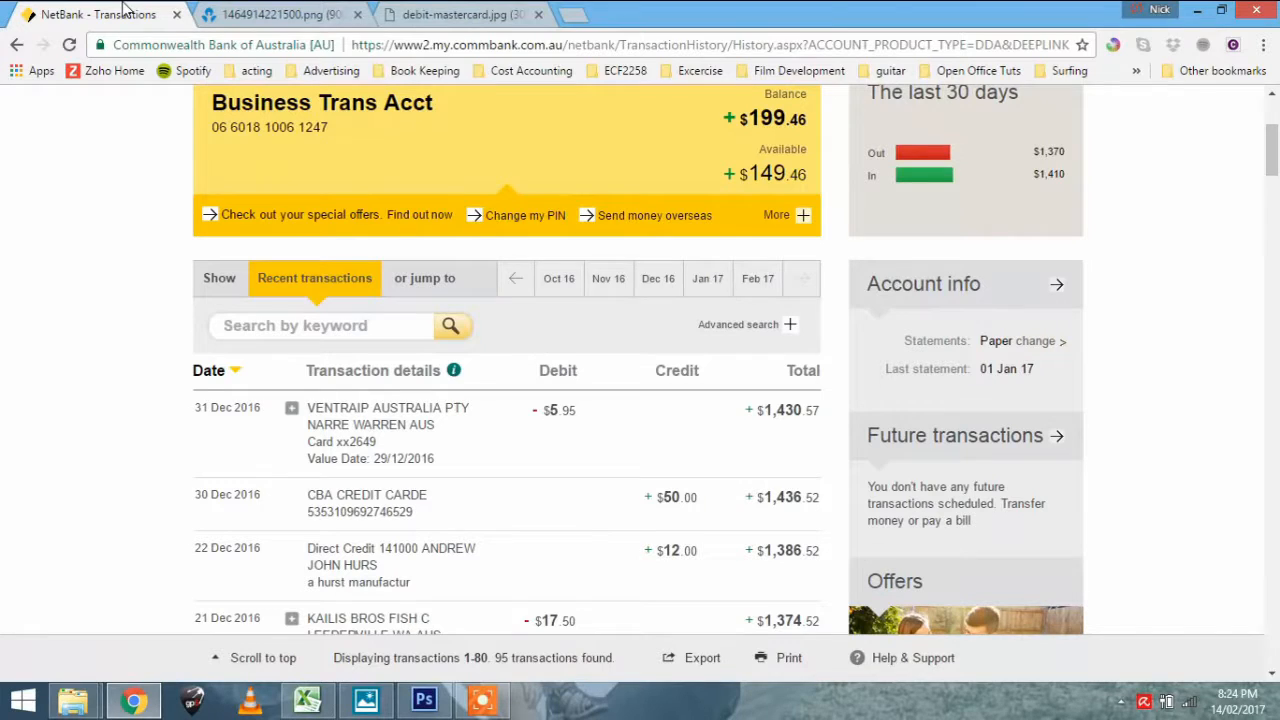
left_click(748, 326)
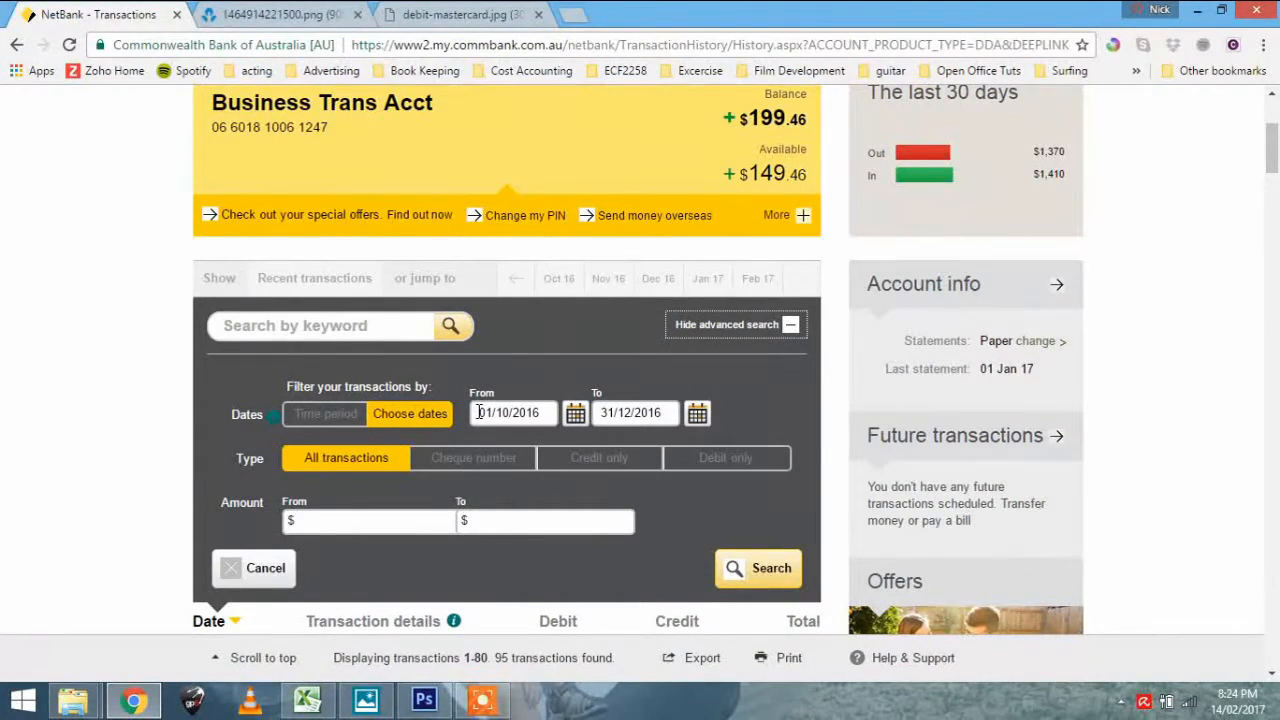
left_click(544, 414)
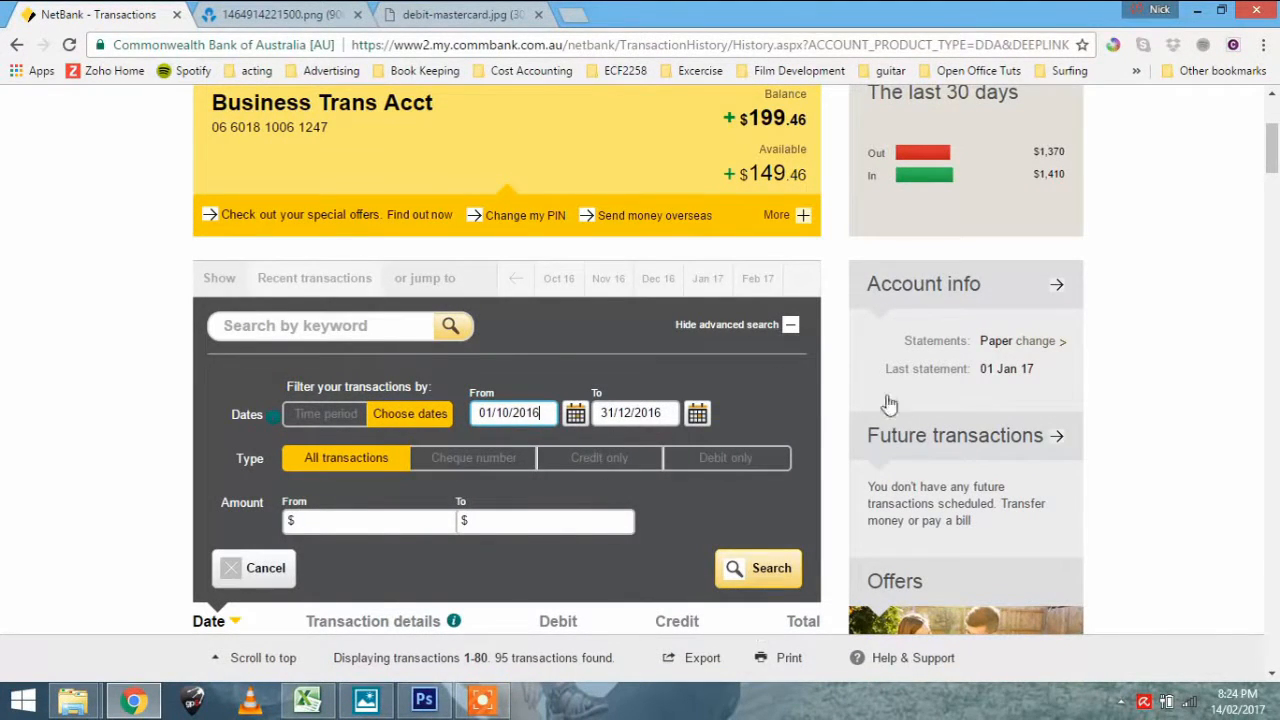
left_click(755, 568)
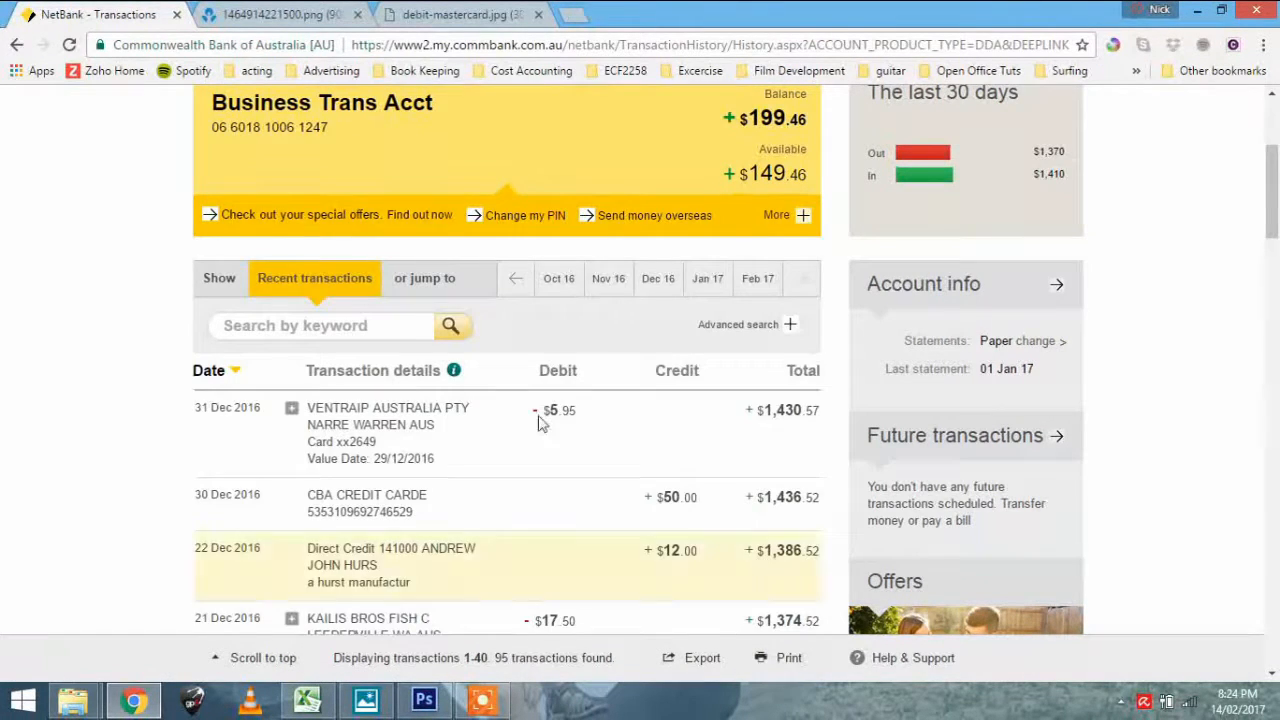
Examine the whole list of found transactions, from 31 December back to the oldest entries of 1 October 2016
scroll(538, 428, "down", 1)
scroll(493, 457, "down", 15)
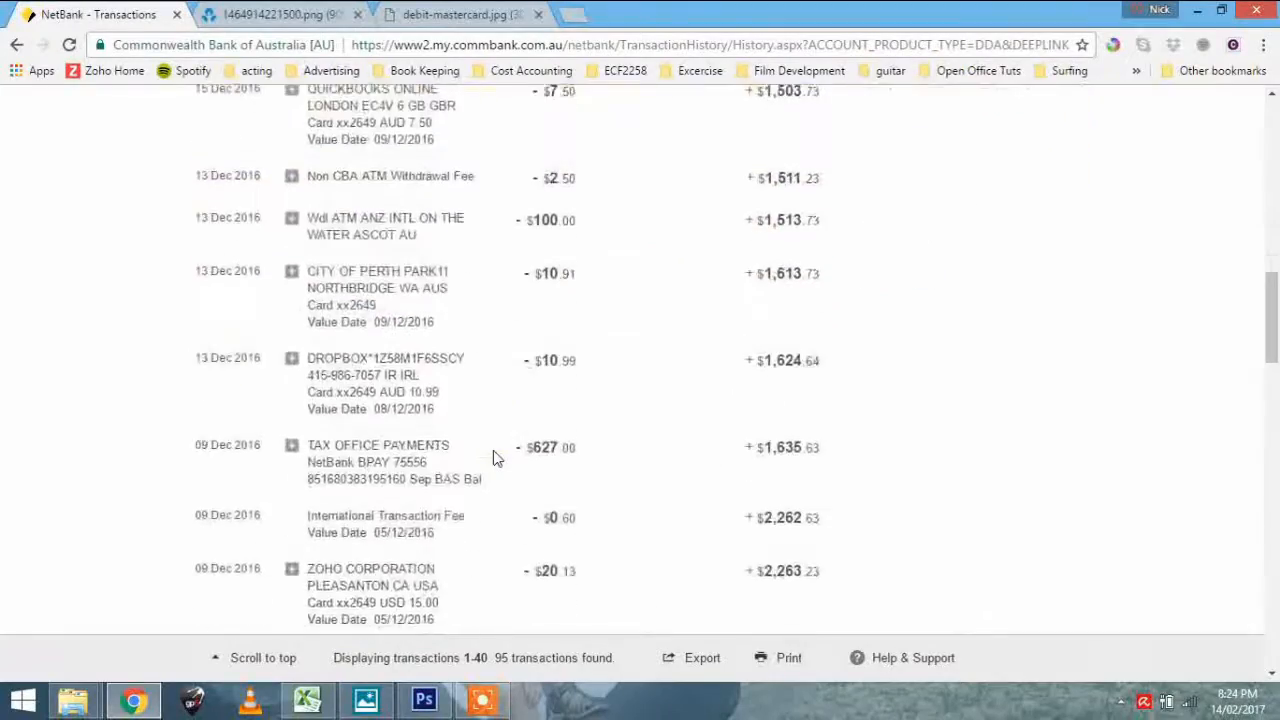
scroll(493, 457, "down", 20)
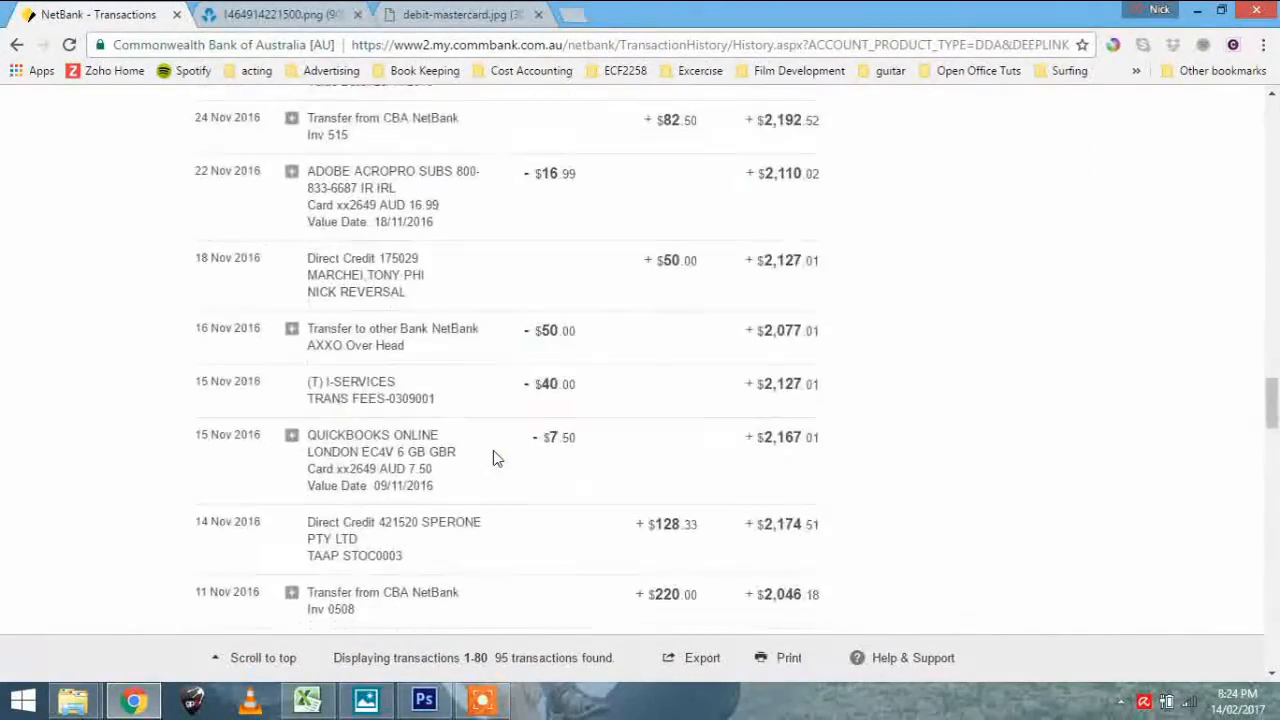
scroll(493, 457, "down", 20)
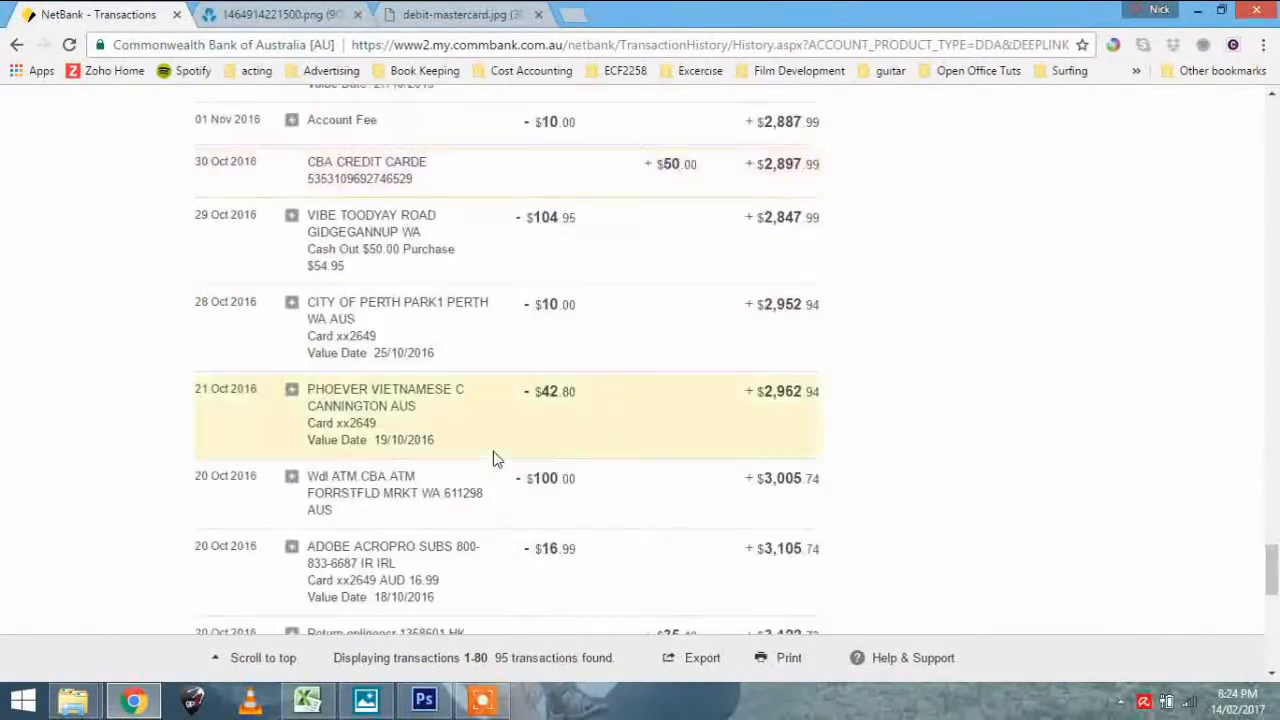
scroll(493, 457, "down", 10)
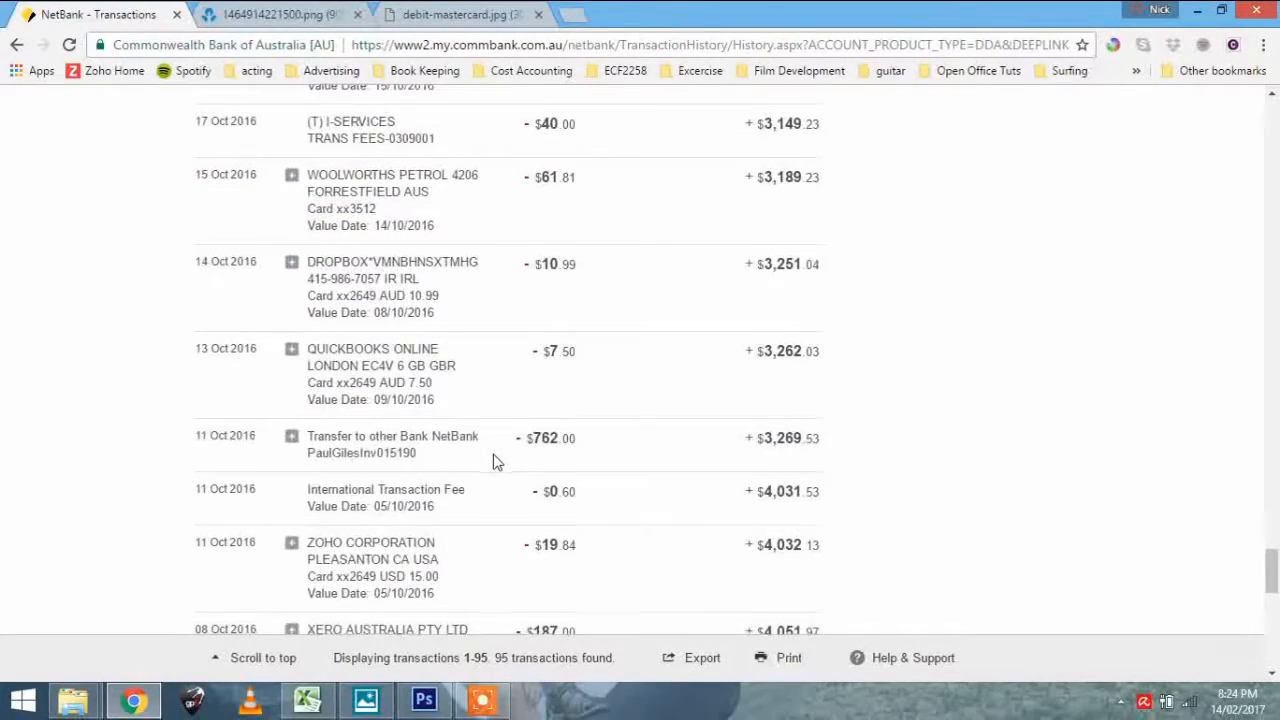
scroll(493, 461, "down", 7)
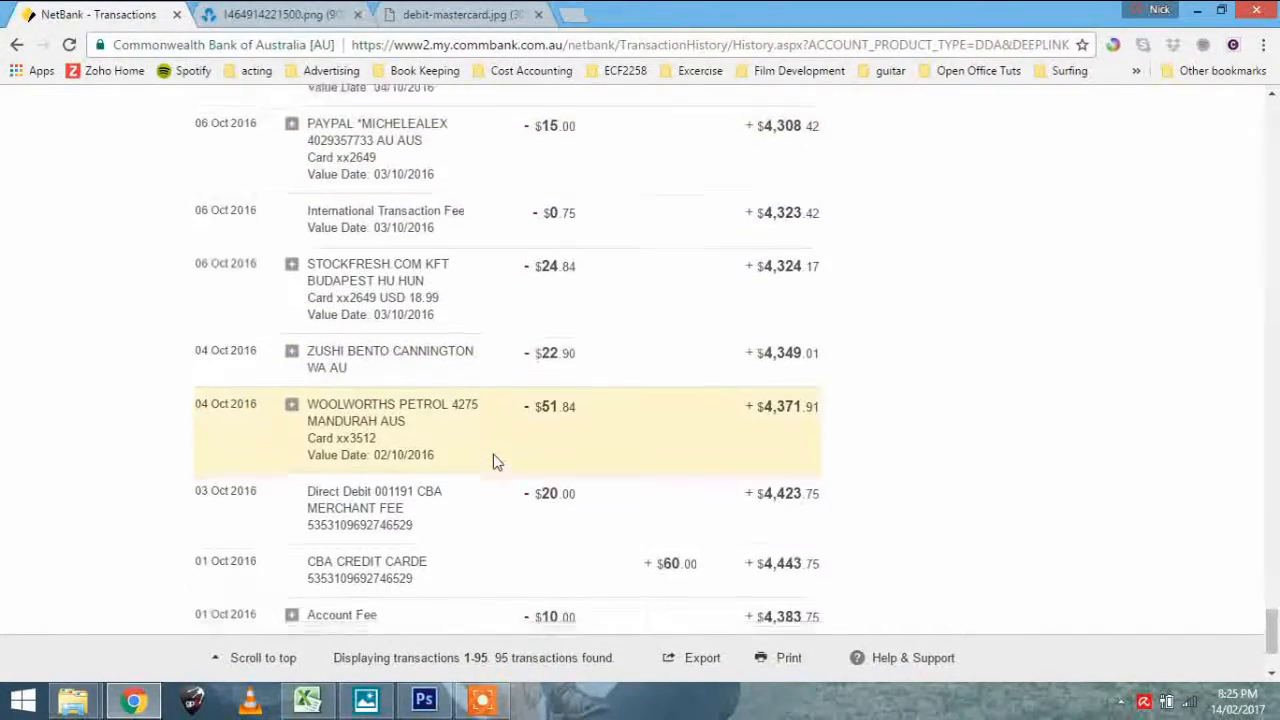
scroll(493, 461, "down", 2)
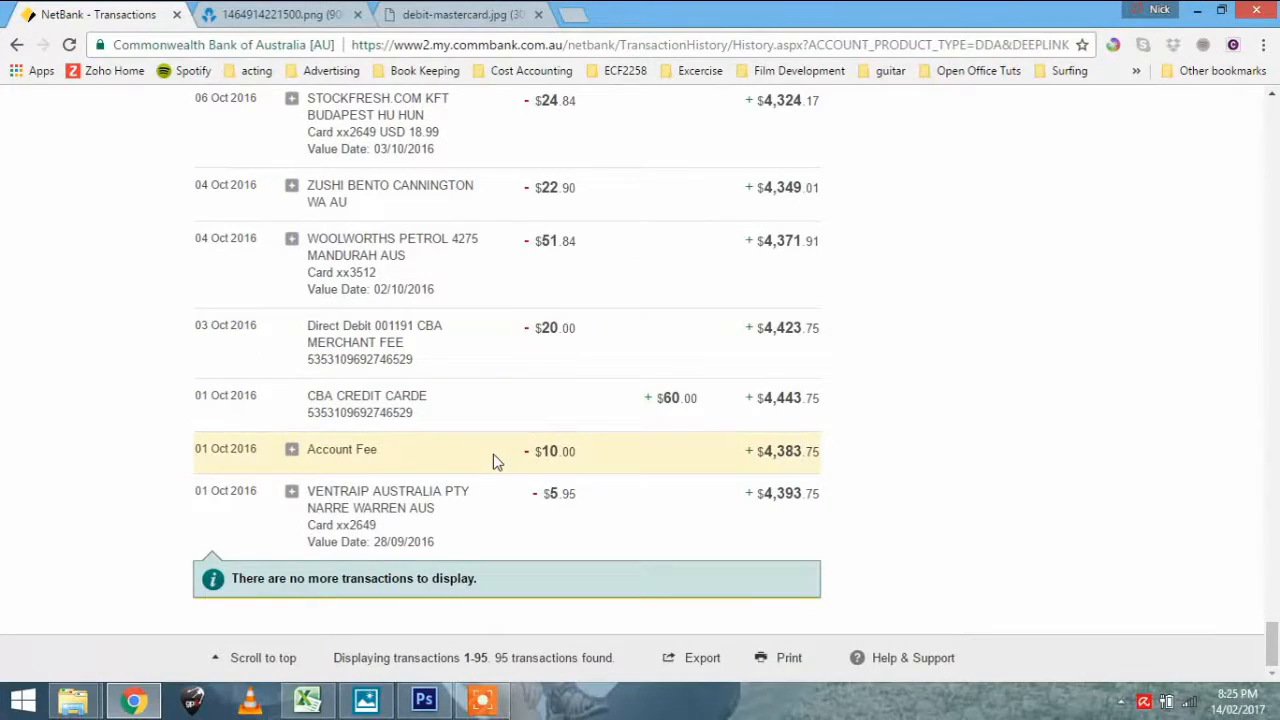
scroll(493, 461, "up", 15)
scroll(493, 458, "up", 15)
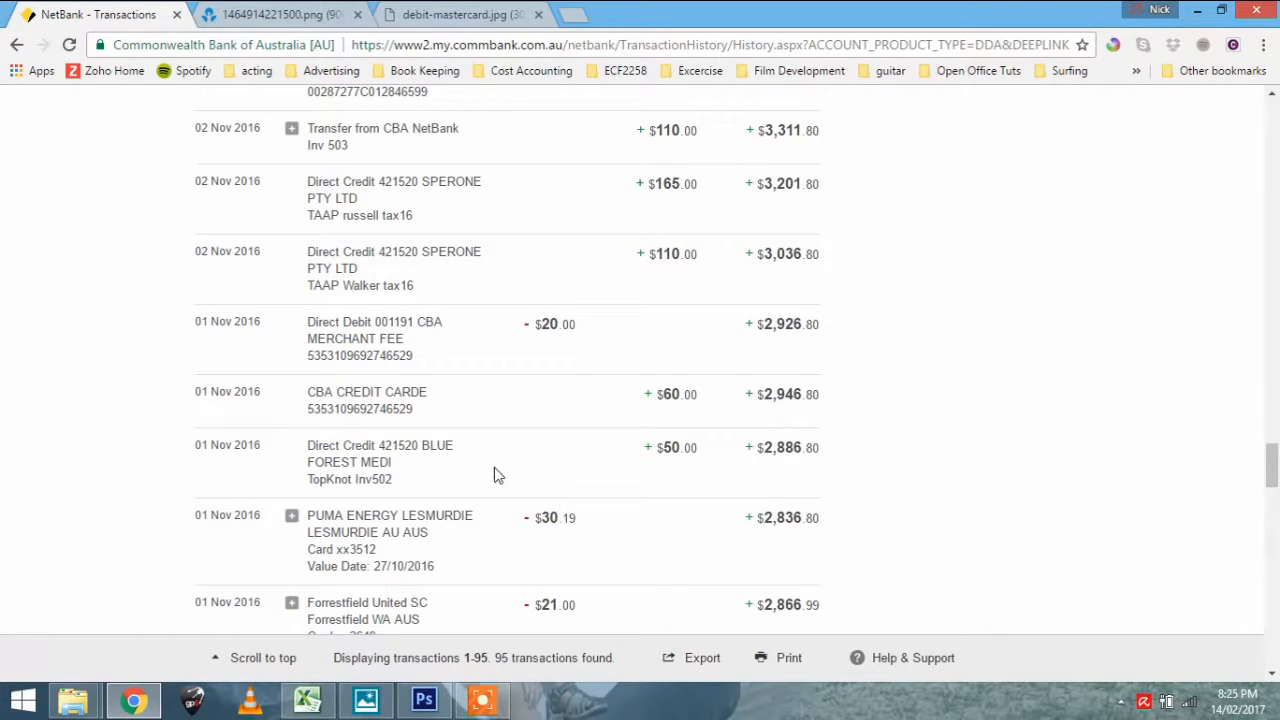
Export the found transactions in the CSV (e.g. MS Excel) format and open the exported file
left_click(703, 660)
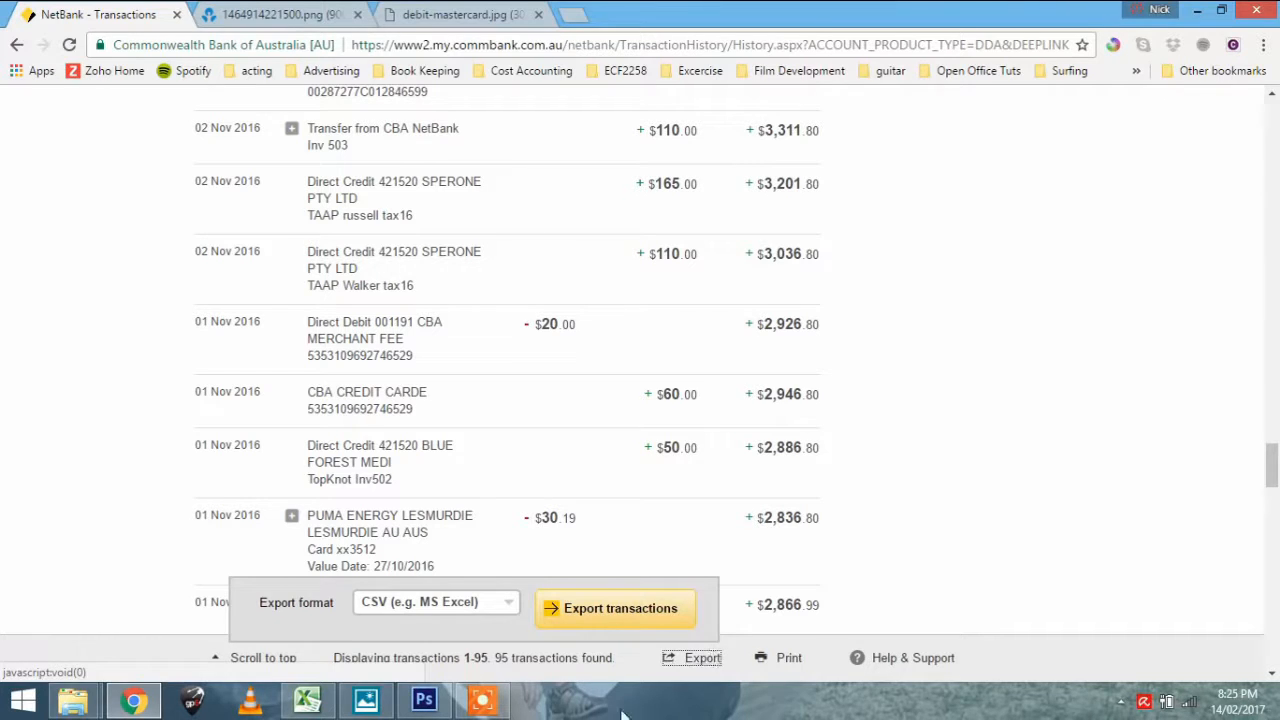
left_click(510, 605)
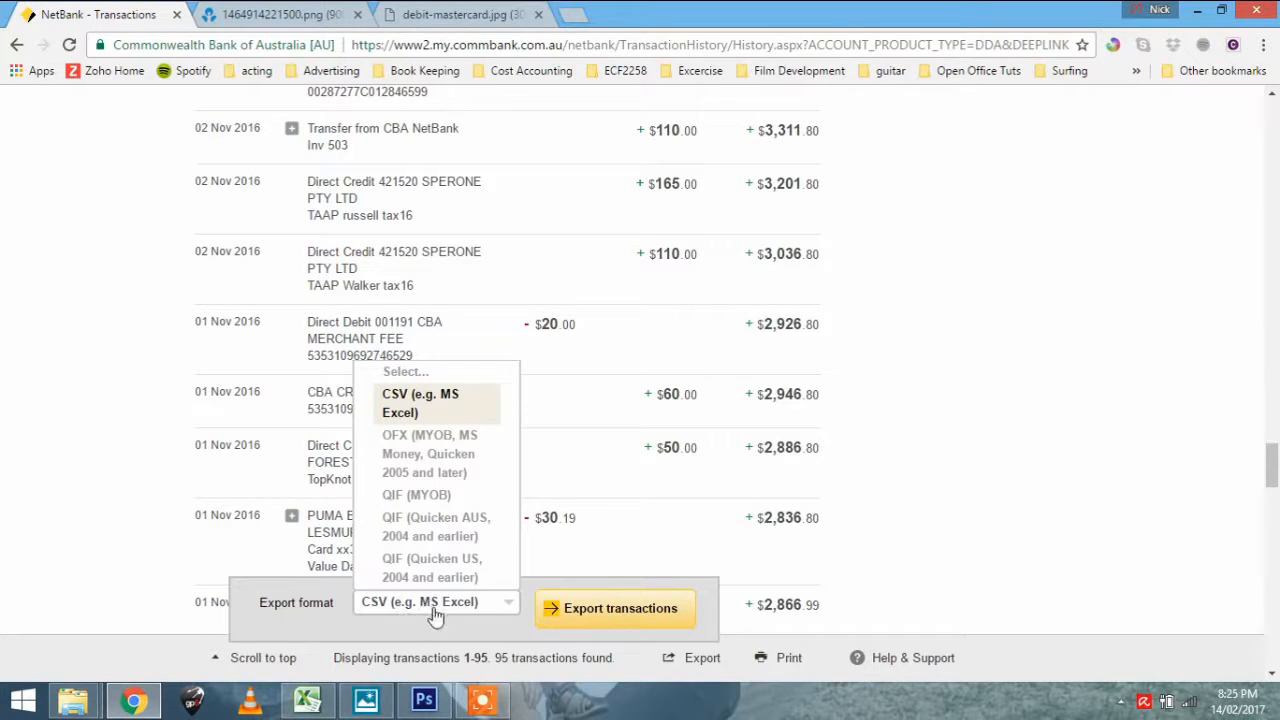
left_click(589, 607)
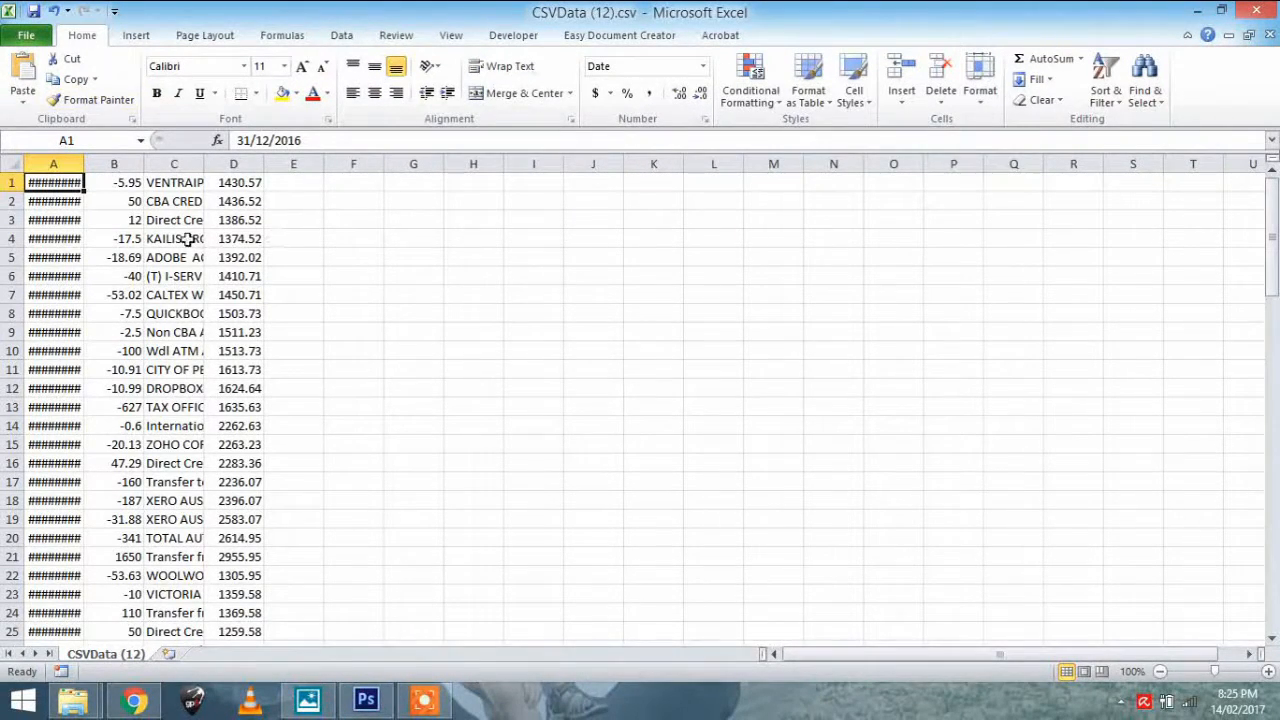
Widen columns A and C to fit the dates and descriptions, and review the amount, description and balance columns
left_click_drag(85, 163, 716, 153)
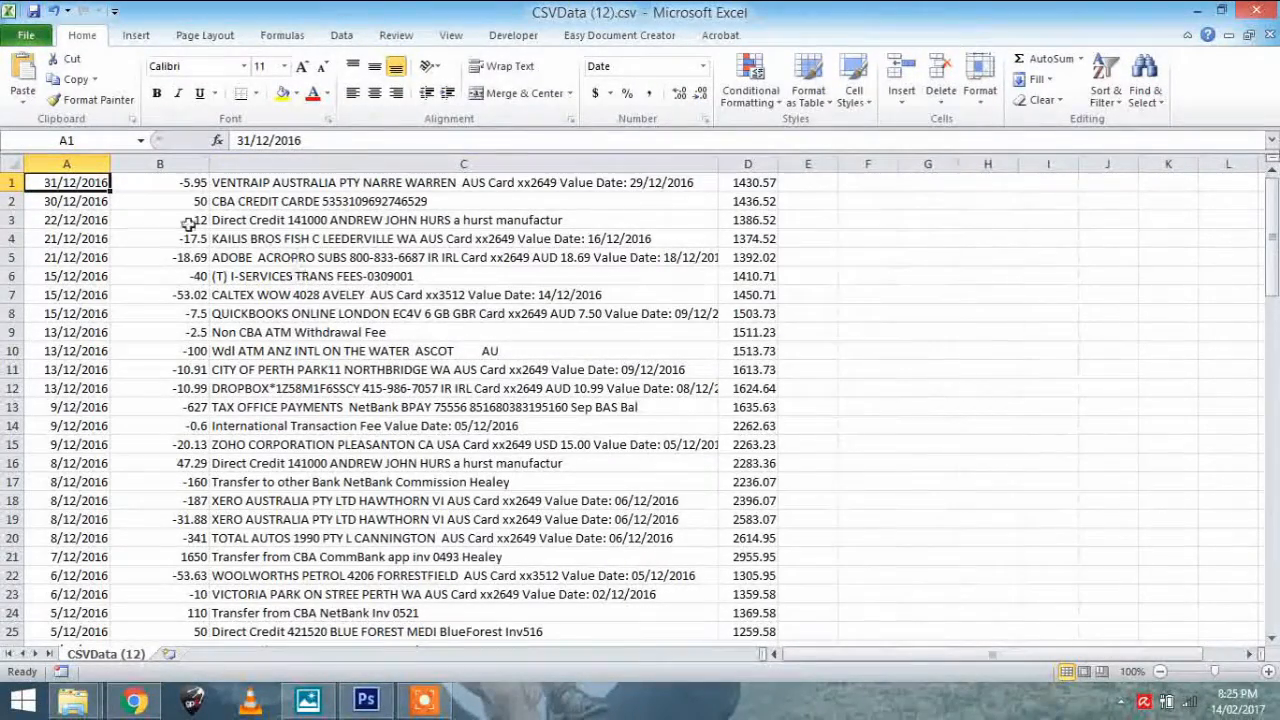
left_click(125, 186)
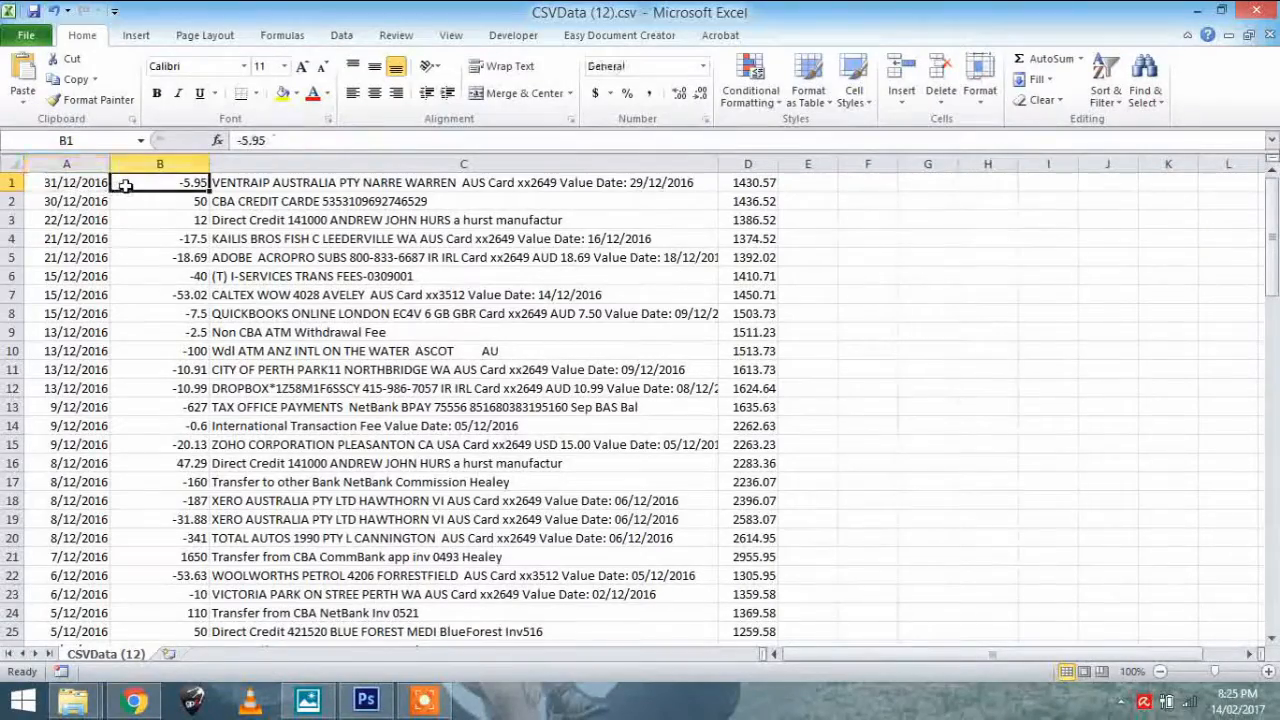
left_click(330, 200)
left_click(316, 189)
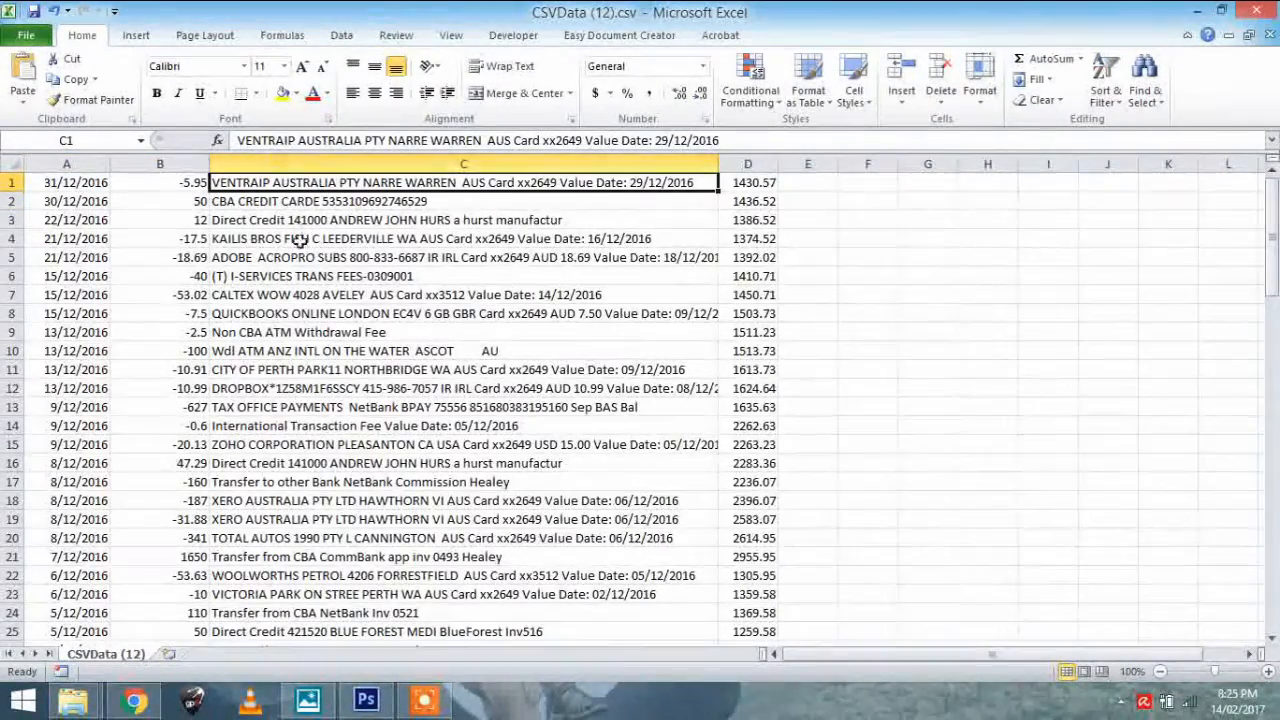
left_click(283, 218)
left_click(760, 163)
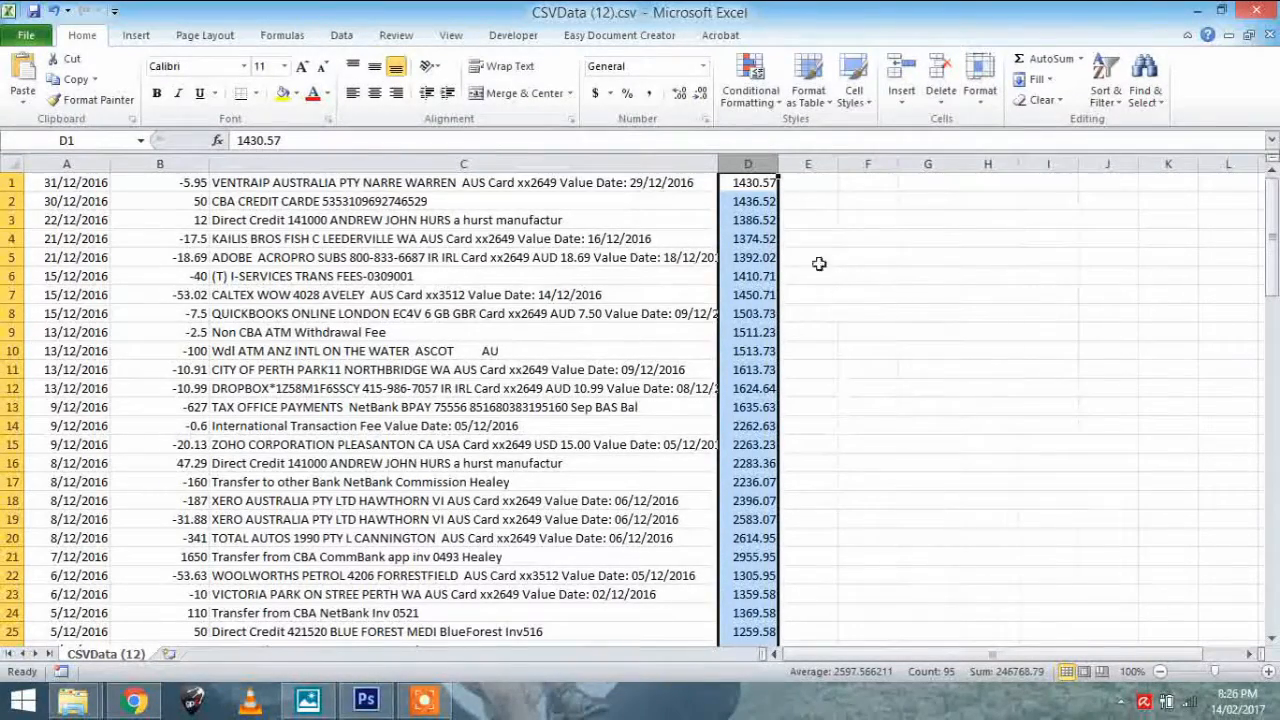
Check the VENTRAIP description in row 1, enter "GST On Expenses" in cell E1, and widen column E to fit
left_click(820, 180)
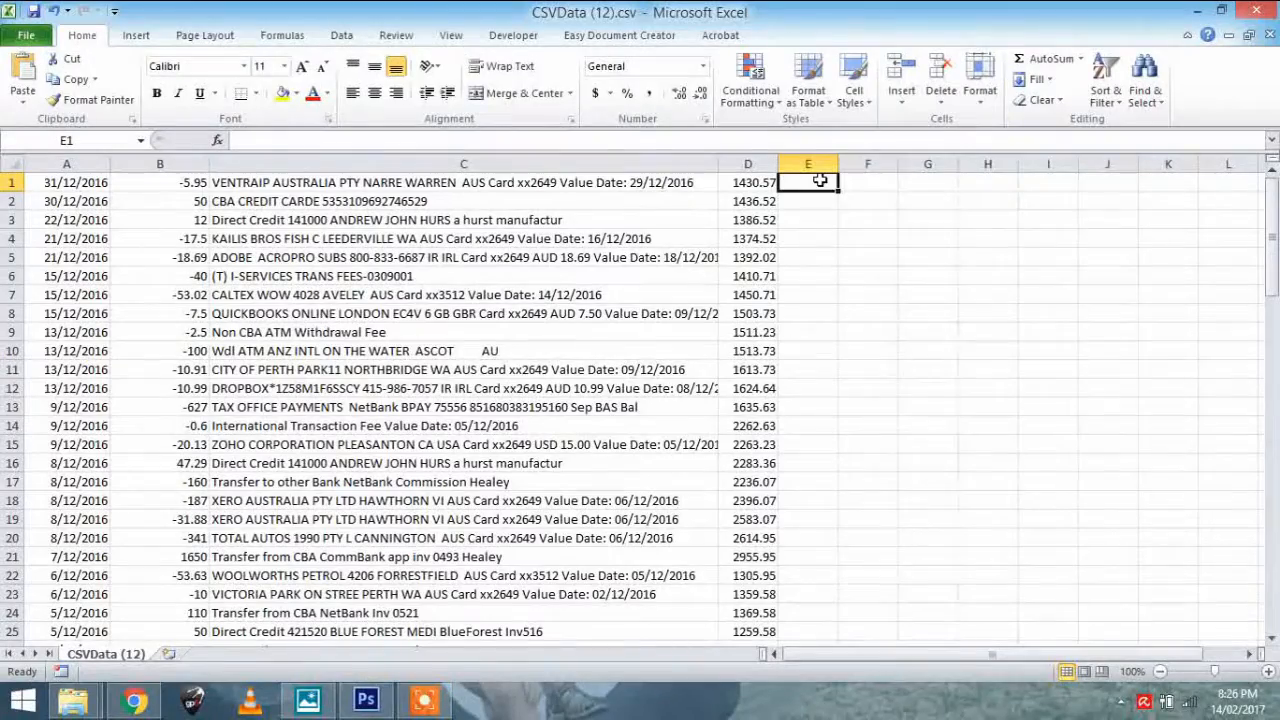
double_click(238, 183)
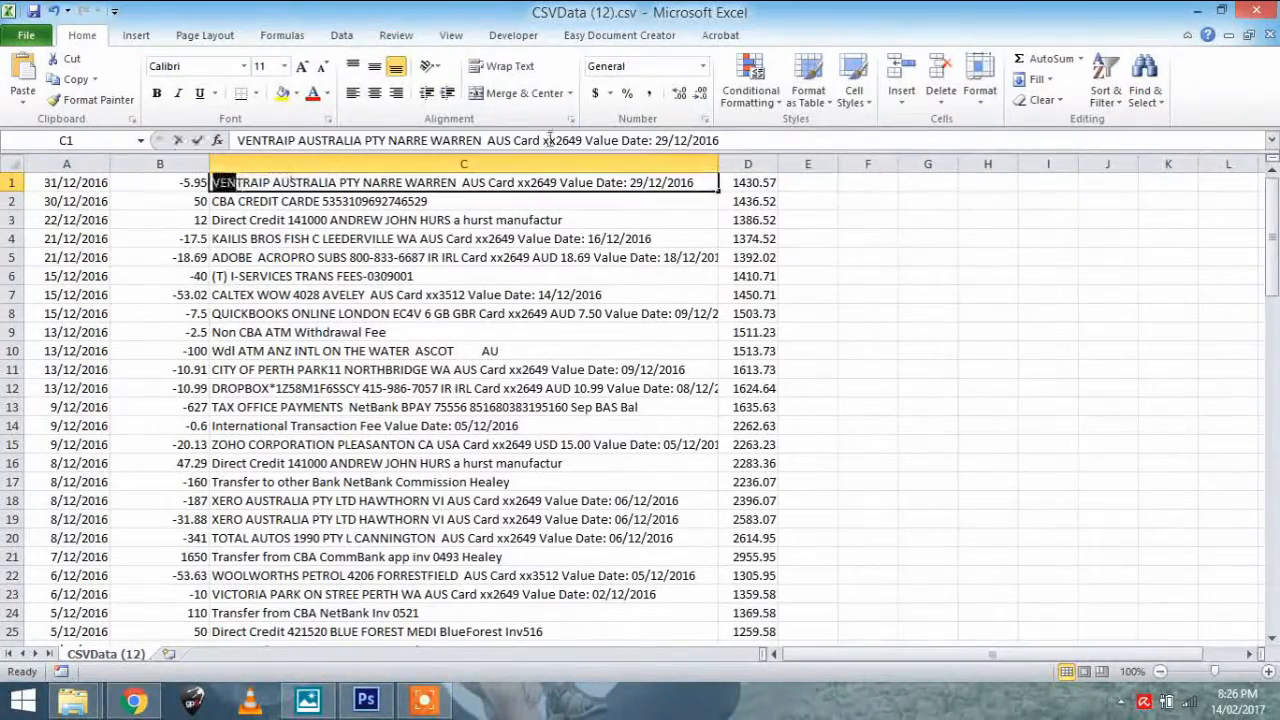
left_click(281, 220)
left_click(270, 188)
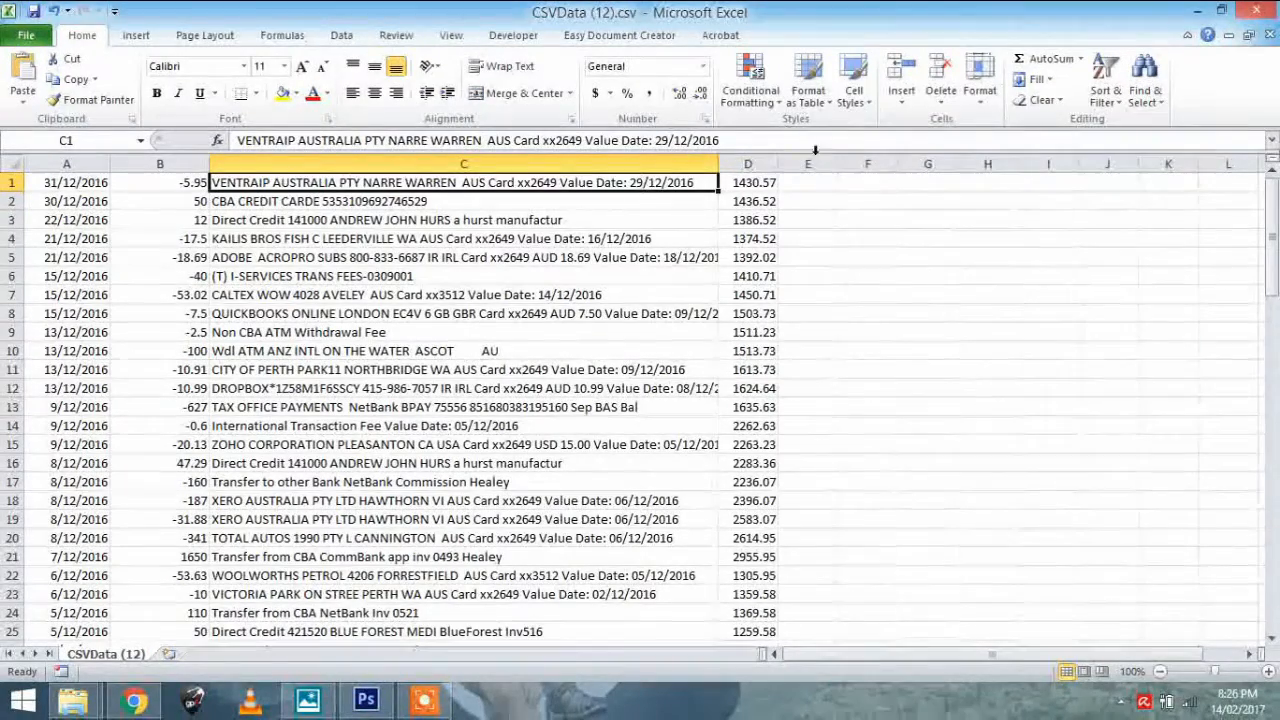
left_click(795, 186)
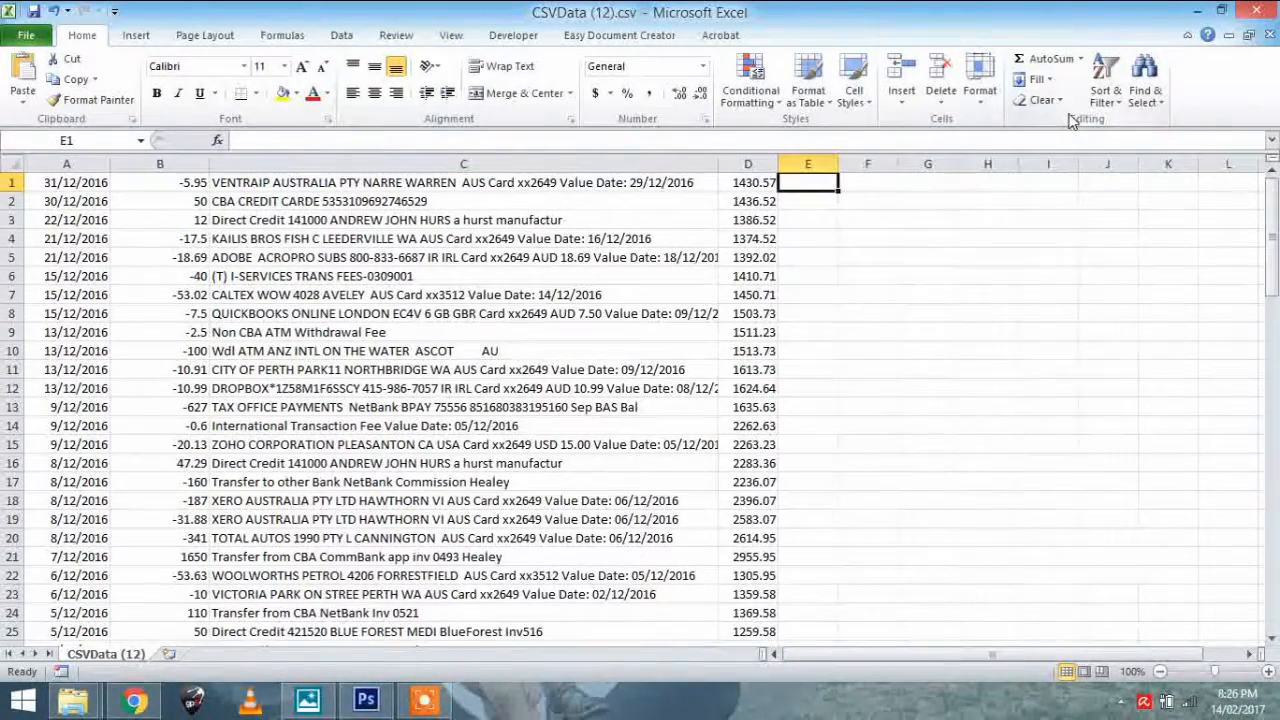
type("GST On Expenses")
key("Tab")
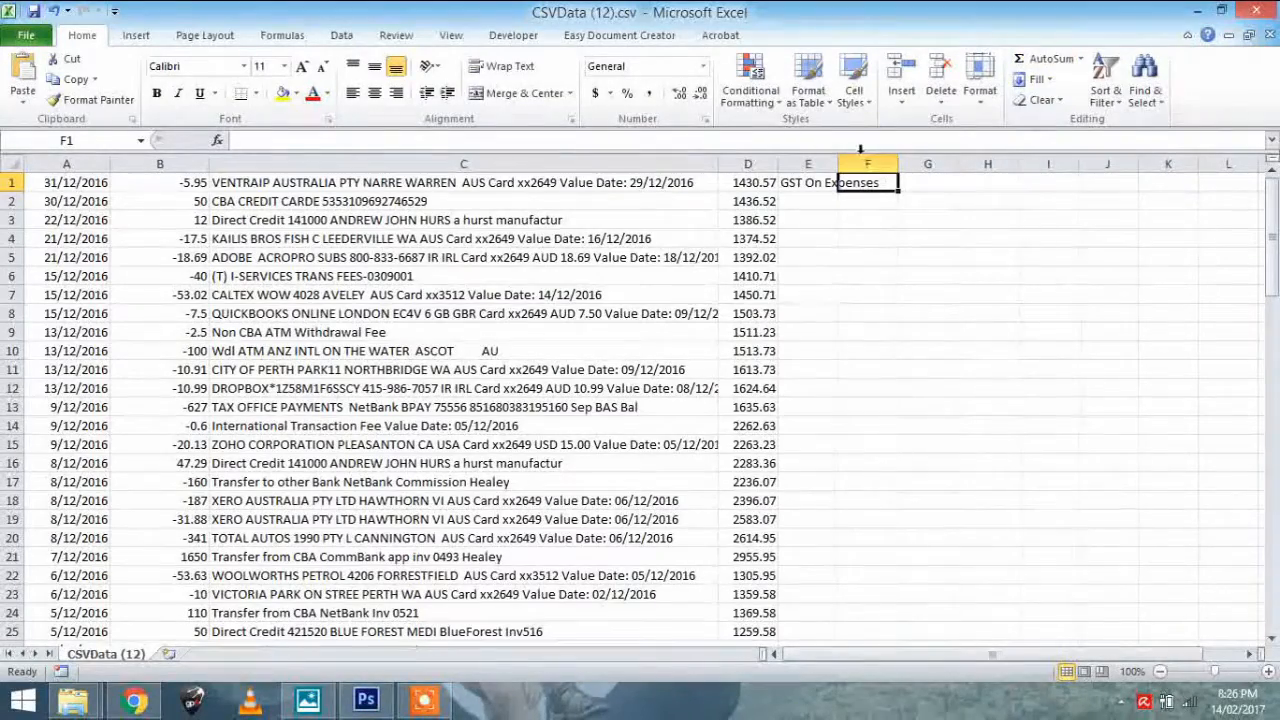
left_click_drag(838, 164, 918, 180)
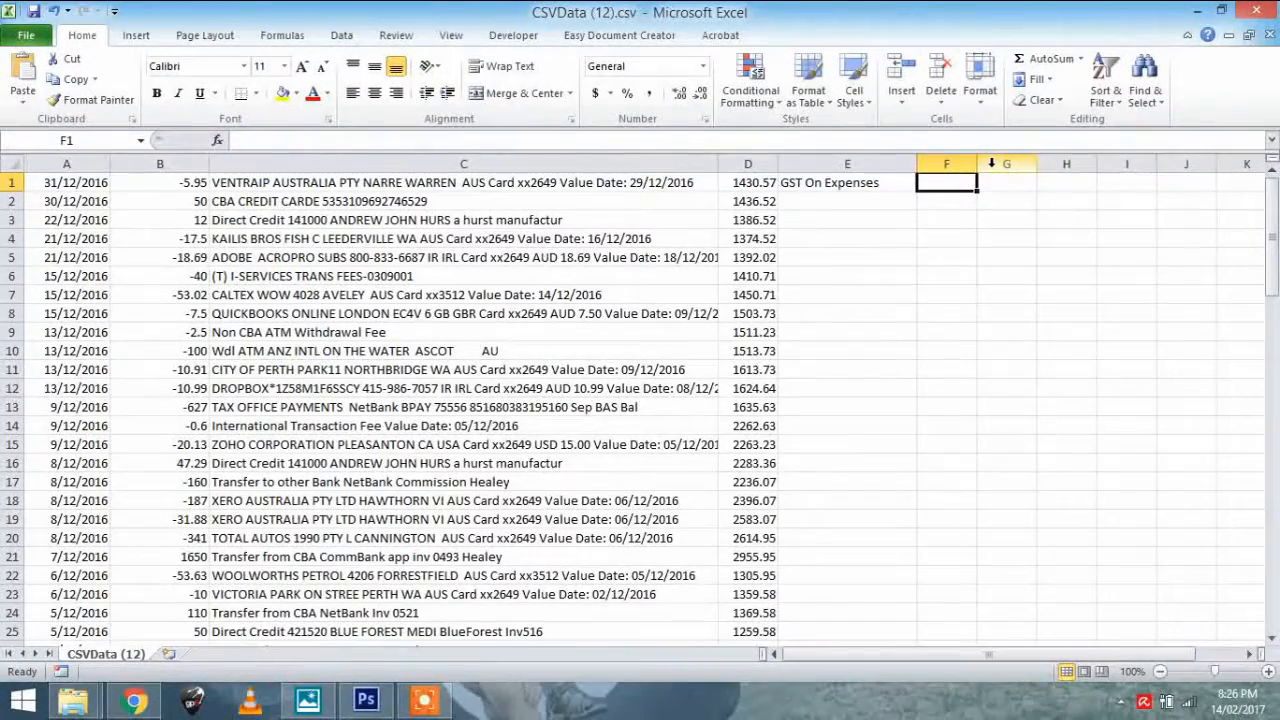
Enter "Advertising" as the first transaction's category in cell F1
type("Advertising")
key("Return")
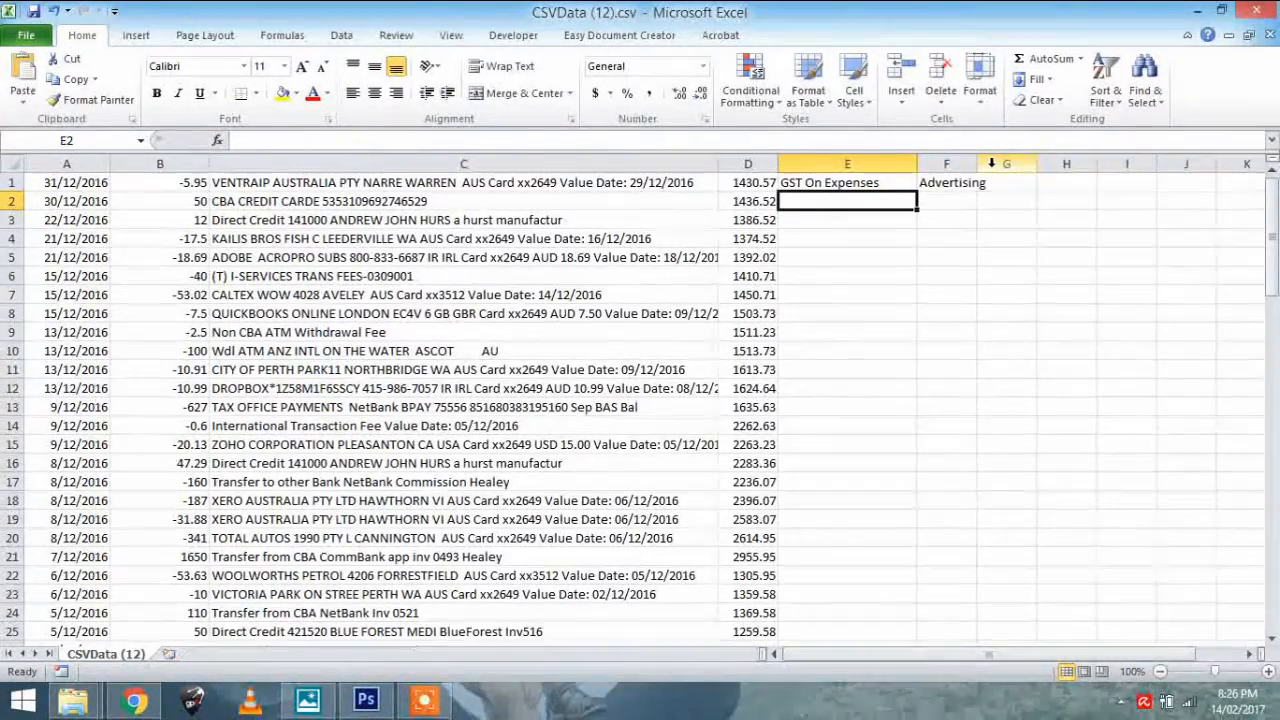
Code the row 2 transaction as "GST on Income" in column E and "Income" in column F
type("GST")
type(" on Income")
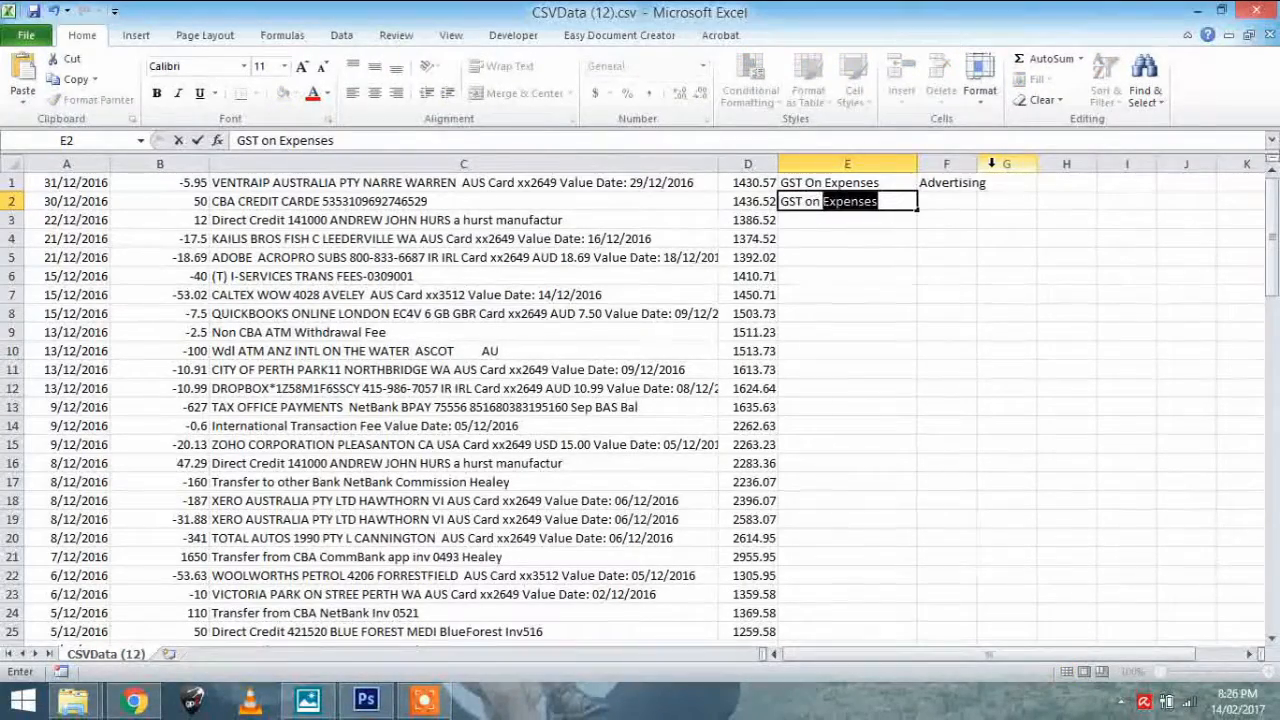
key("Tab")
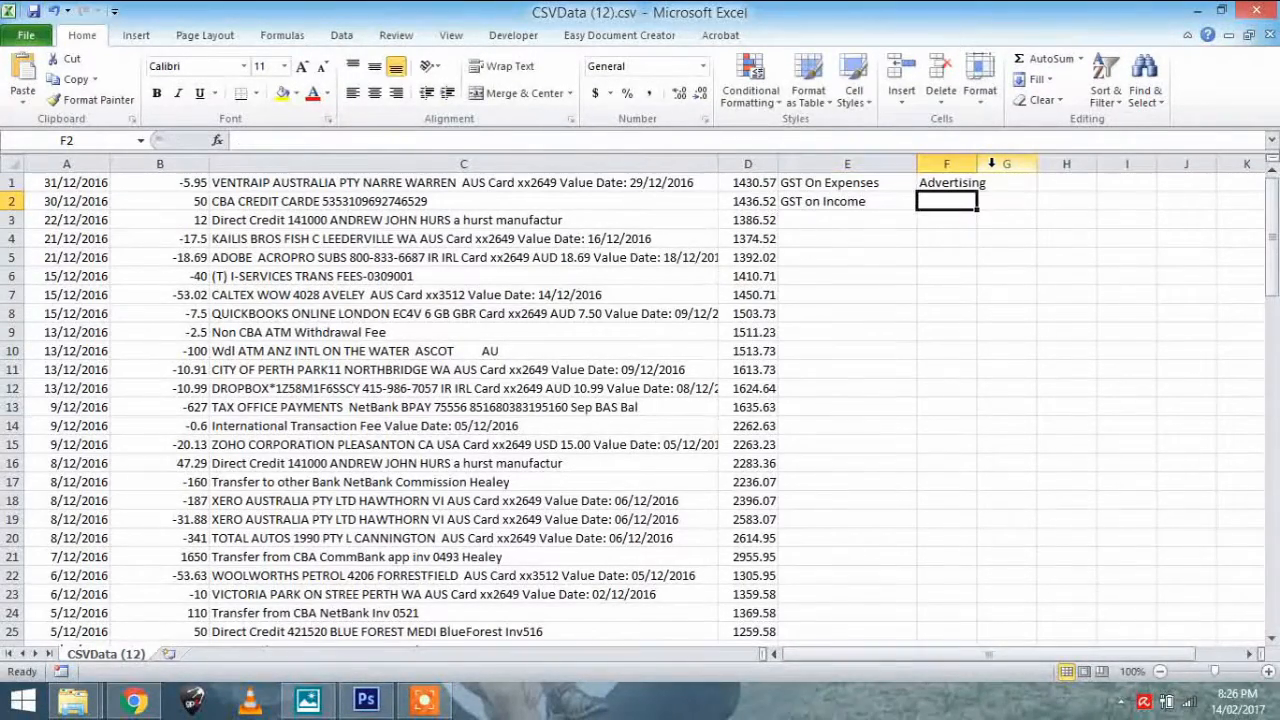
type("Income")
key("Return")
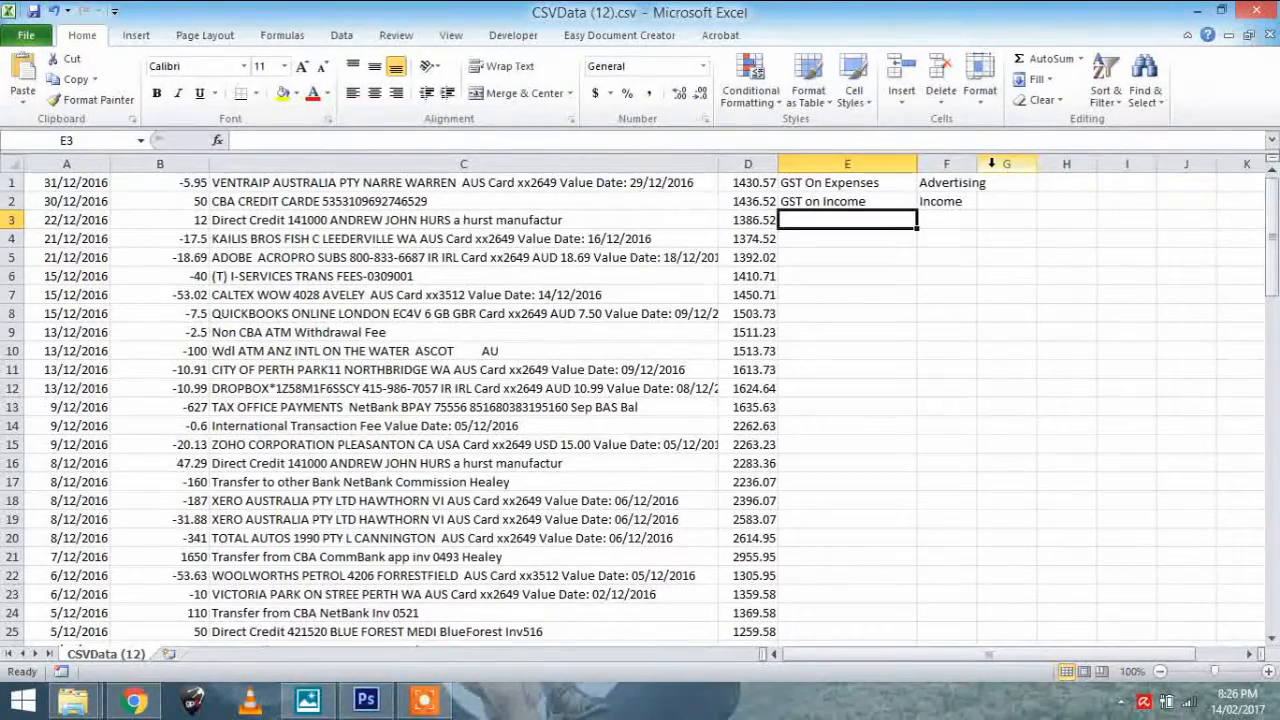
Code the row 3 transaction as "GST on Income" in column E and "Subscription" in column F
type("GST o")
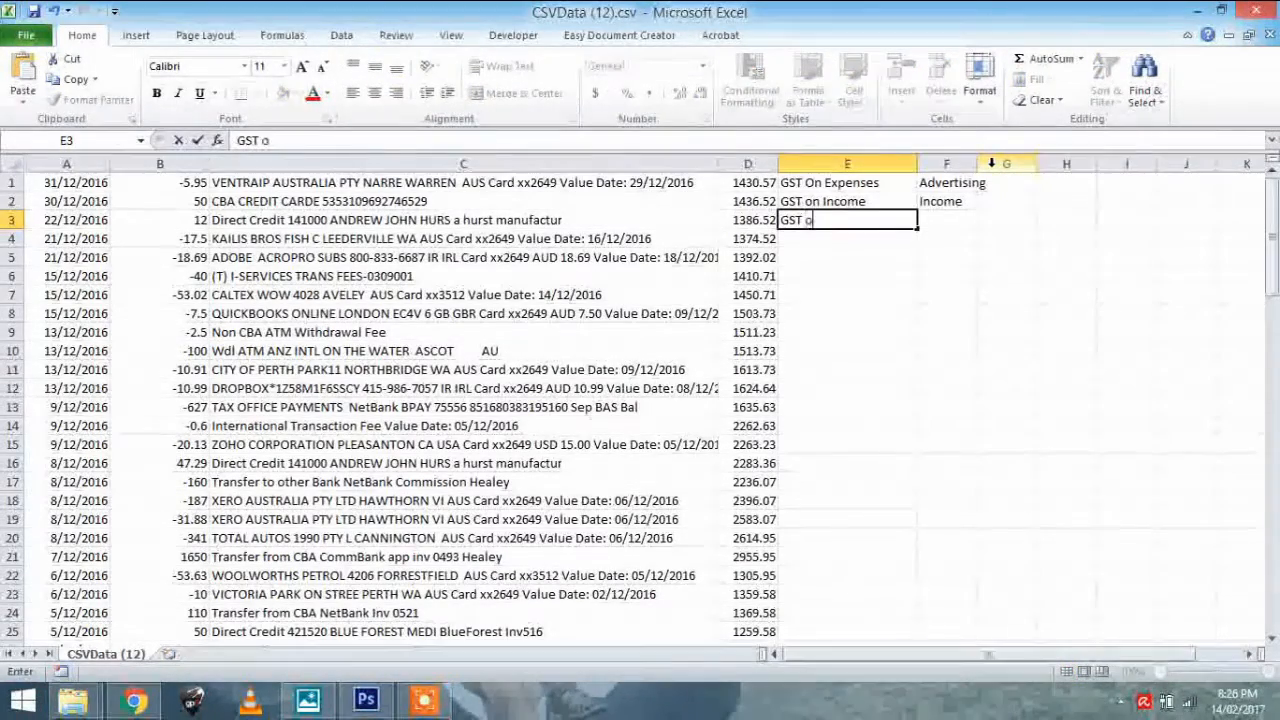
type("n I")
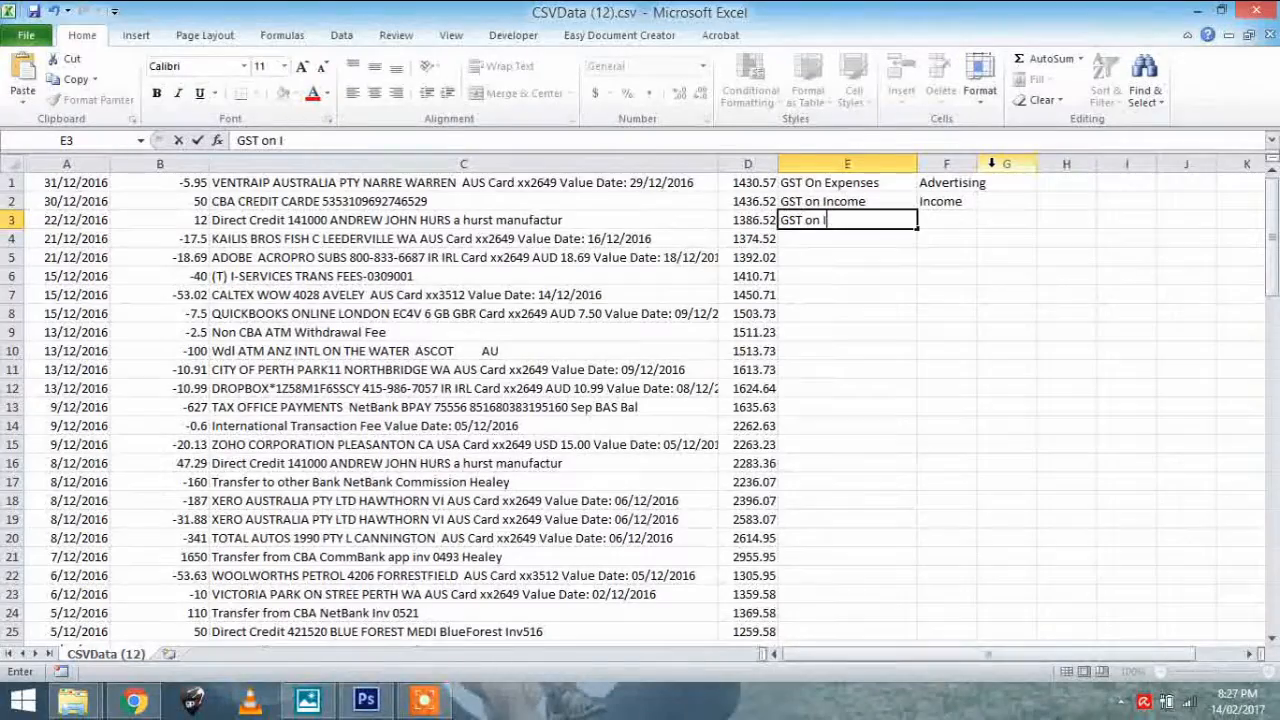
type("nocome")
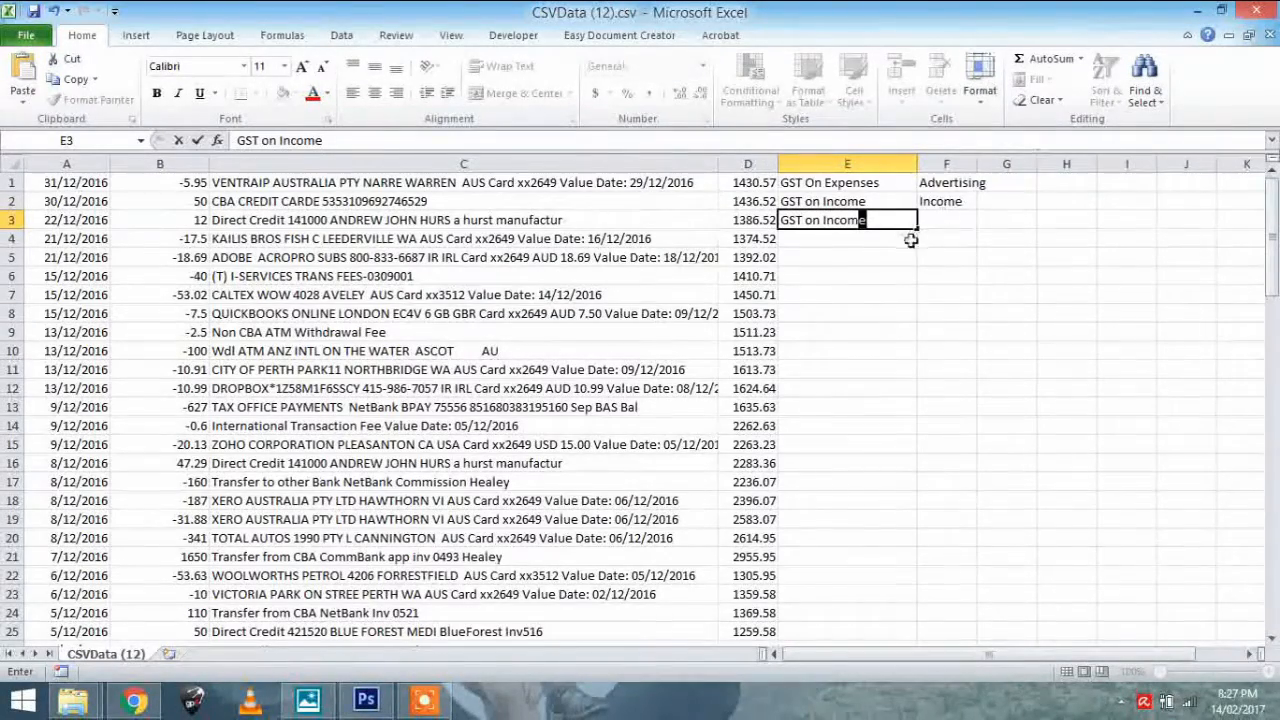
left_click(927, 219)
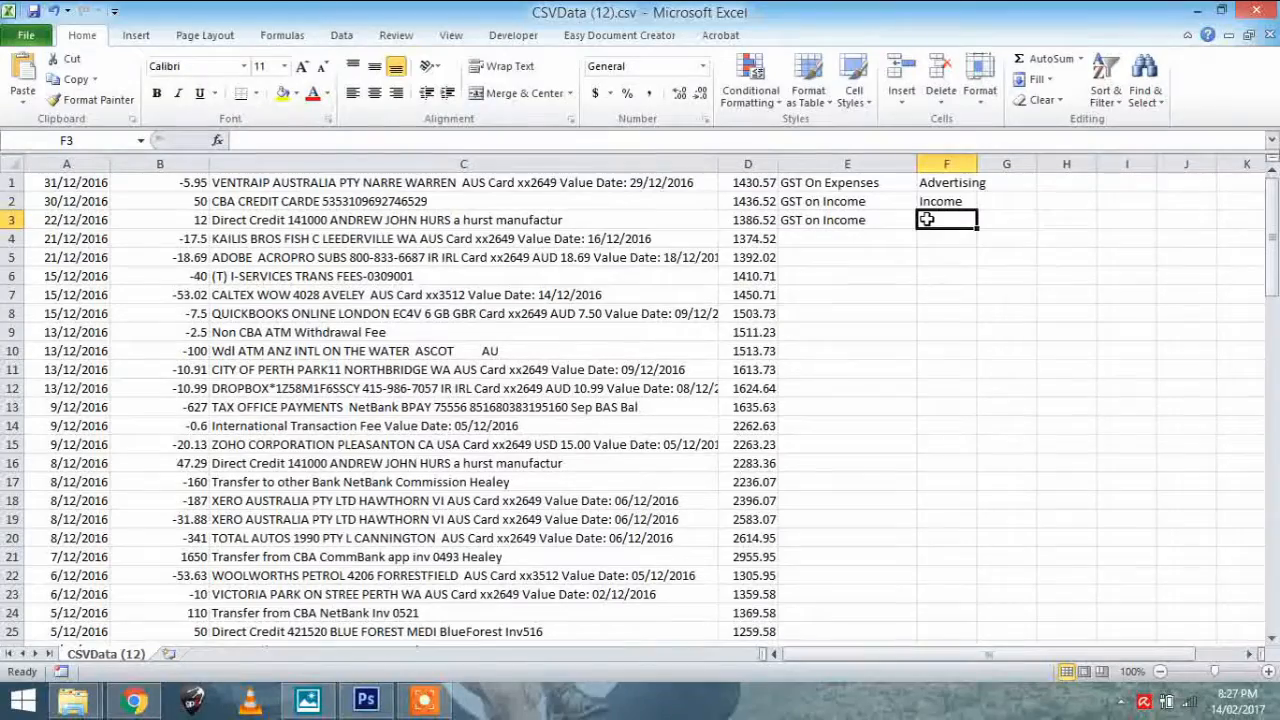
type("Subscription")
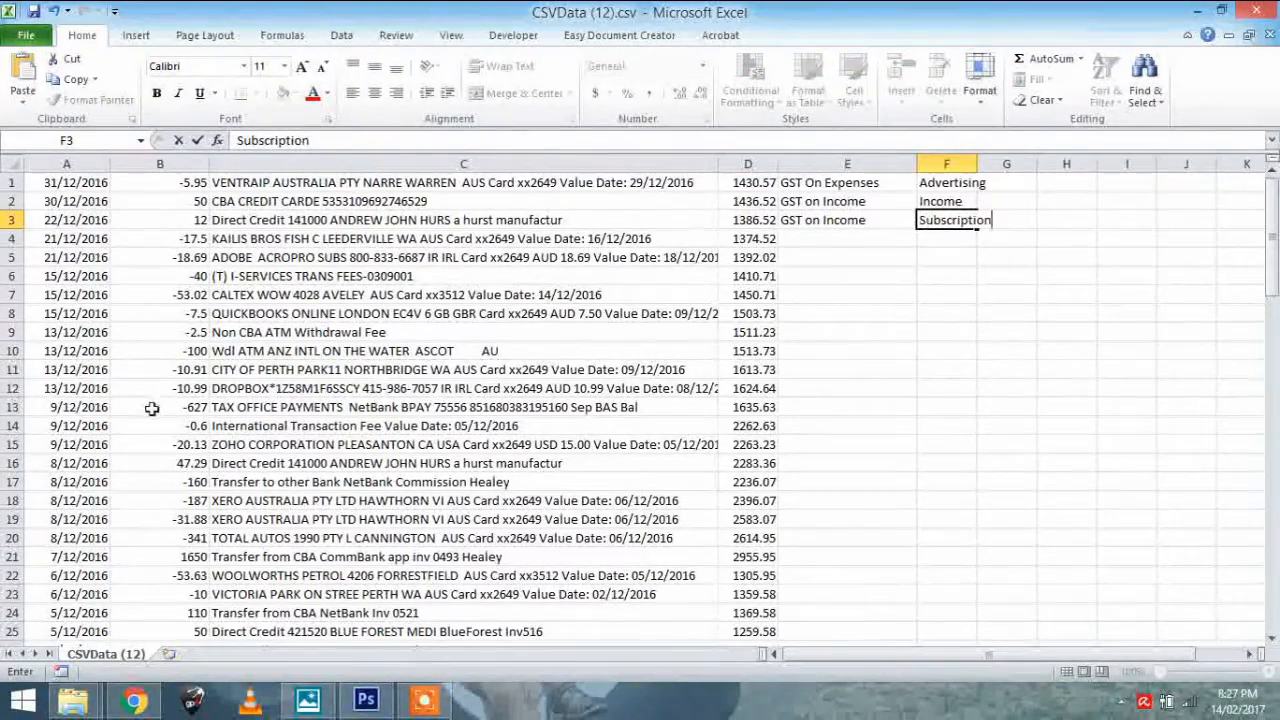
left_click(151, 408)
left_click(160, 351)
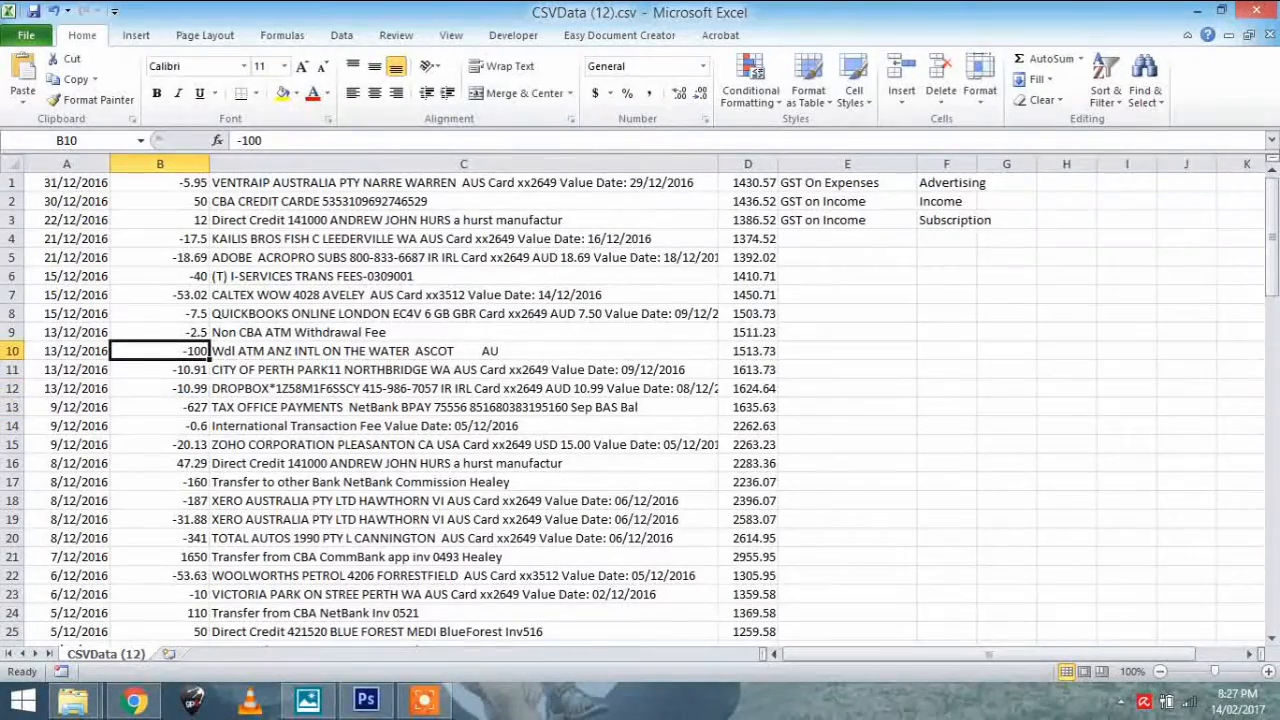
left_click(12, 351)
key("ctrl+9")
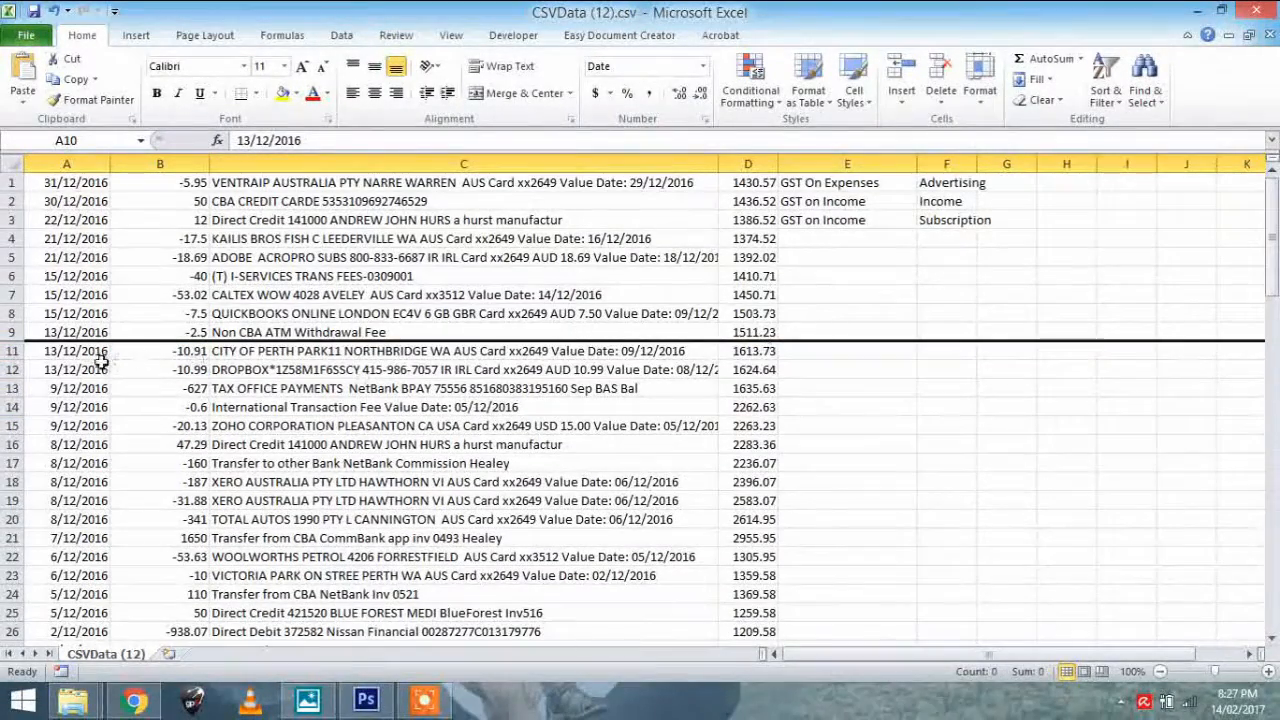
key("ctrl+z")
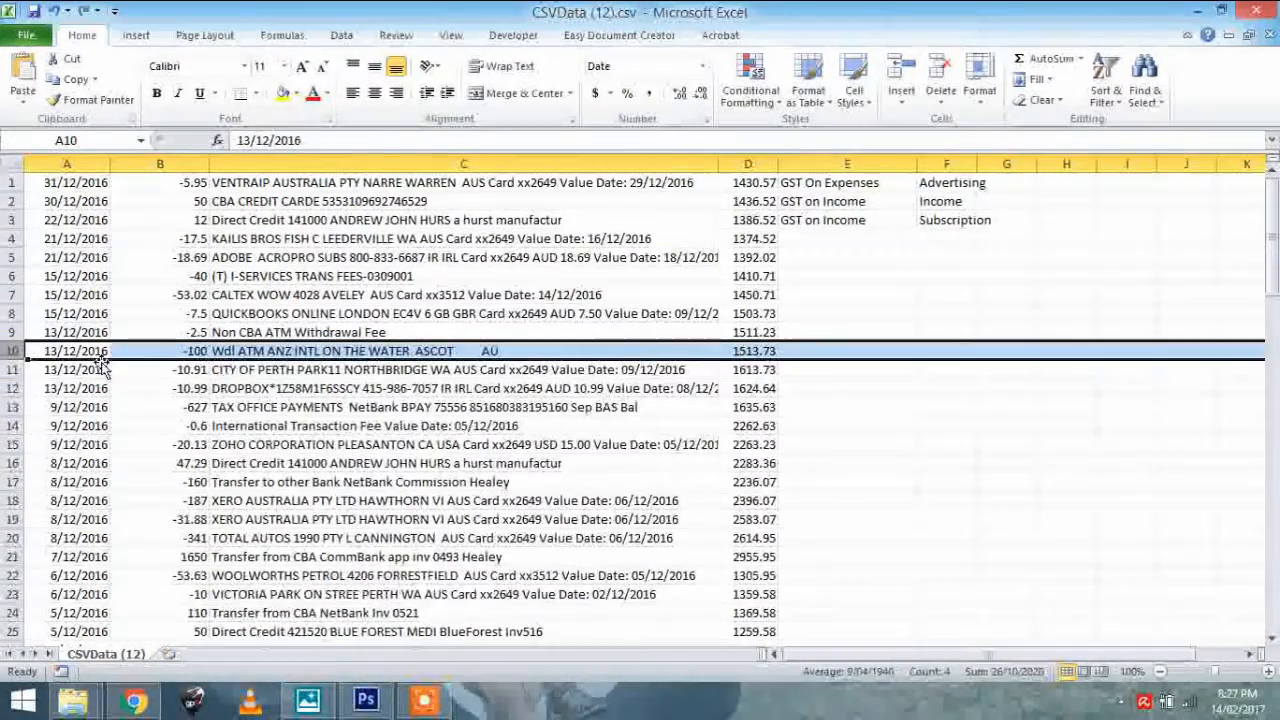
Code the ATM withdrawal in row 10 as "BAS Excluded" in column E and "Owners Drawings" in column F
left_click(858, 351)
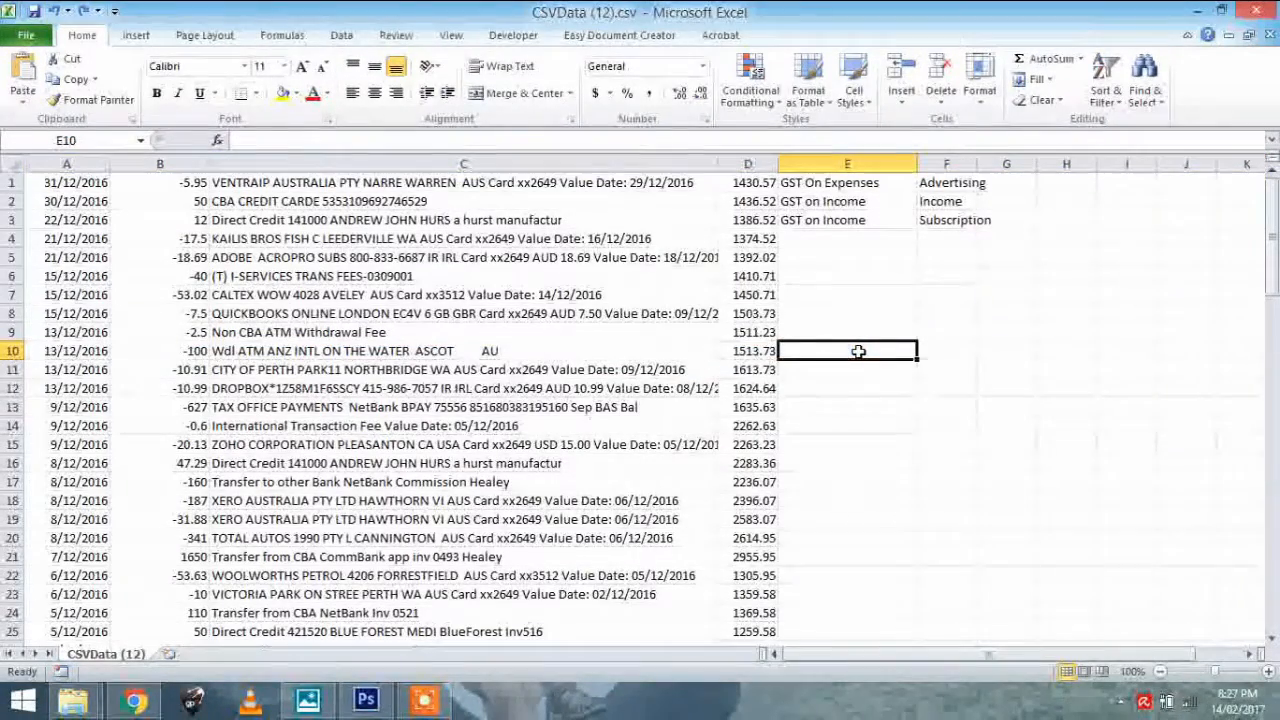
type("BAS Excluded")
key("Tab")
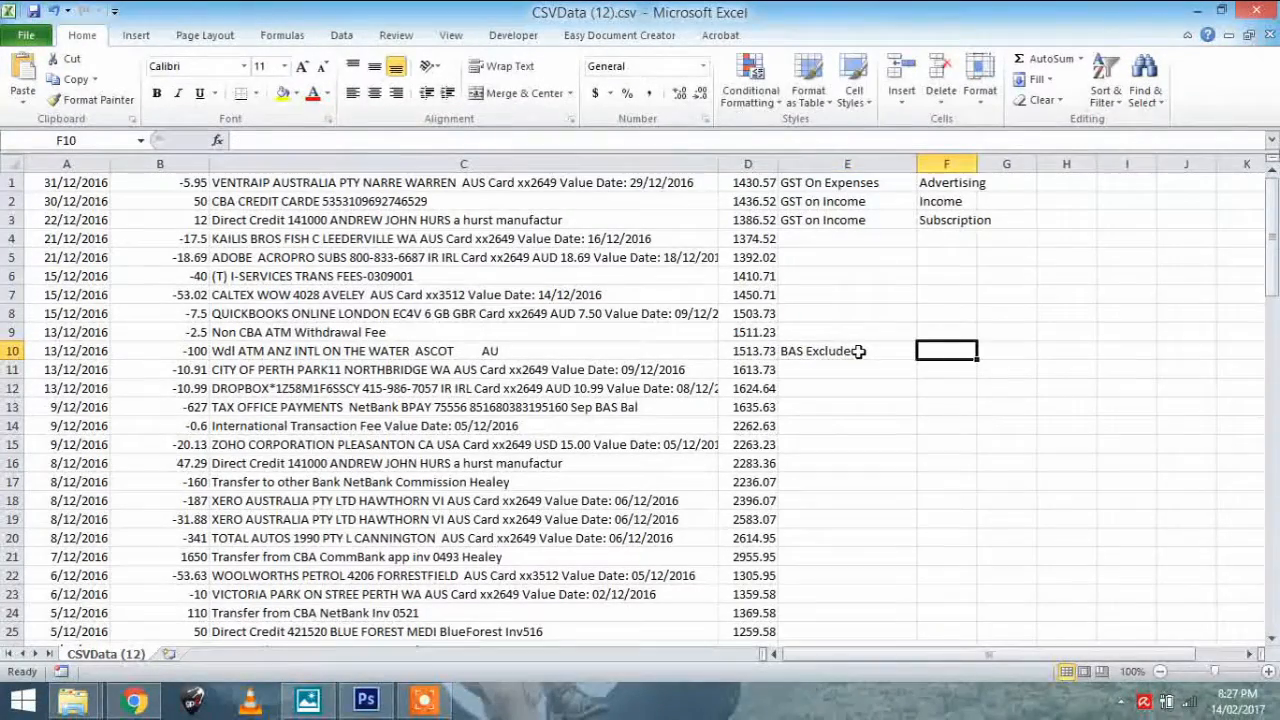
type("Own")
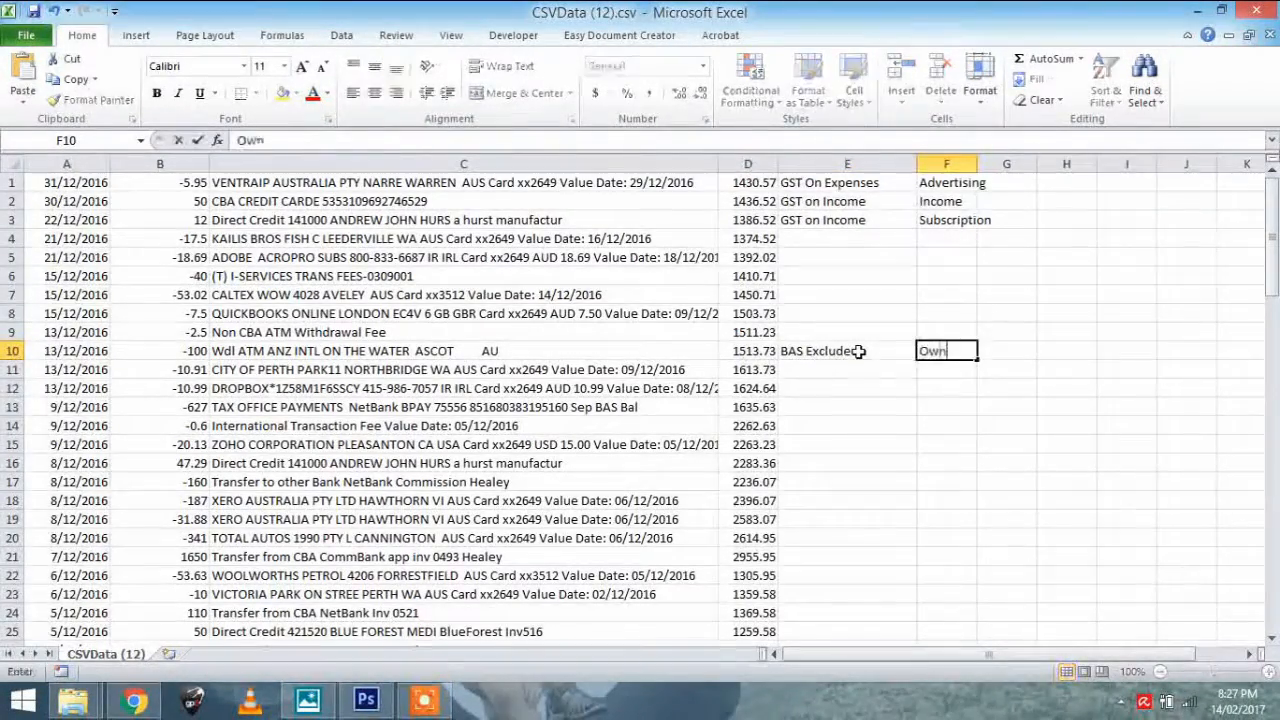
type("ers Drawings")
key("Return")
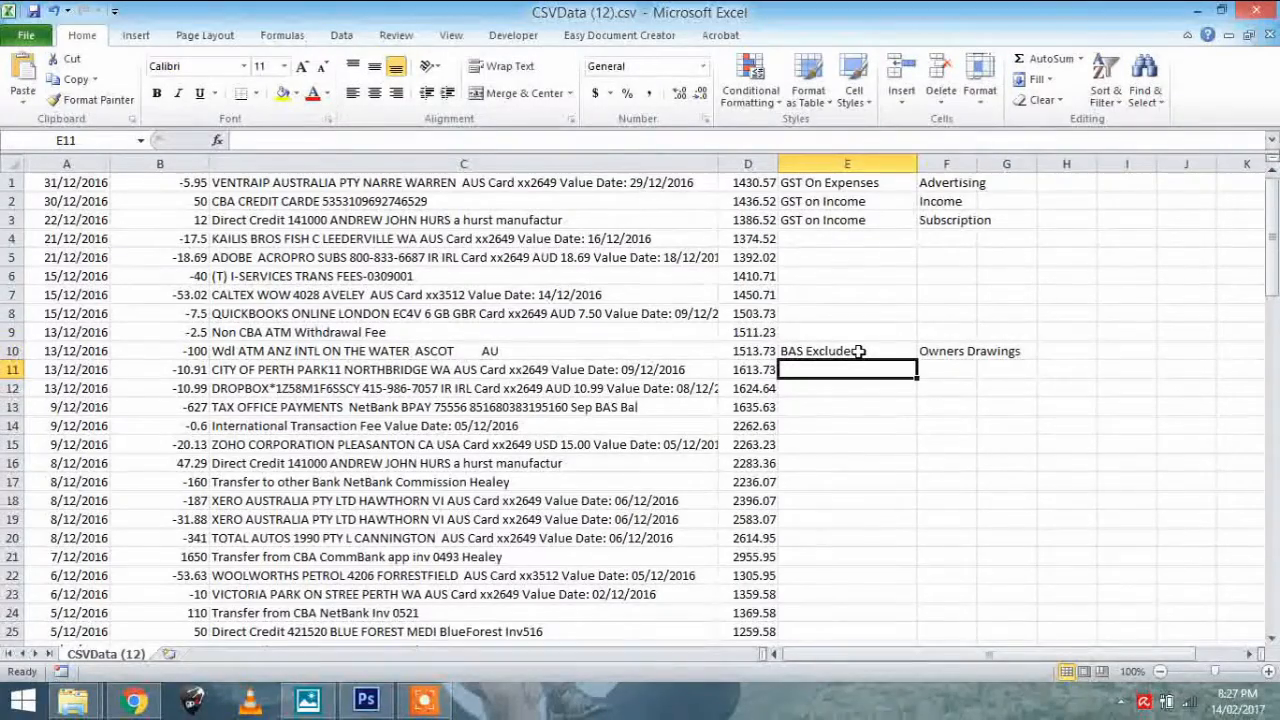
Code the international transaction fee in row 14 as "GST Free Expenses" in column E and "Bank Fees" in column F
left_click(869, 181)
left_click(866, 202)
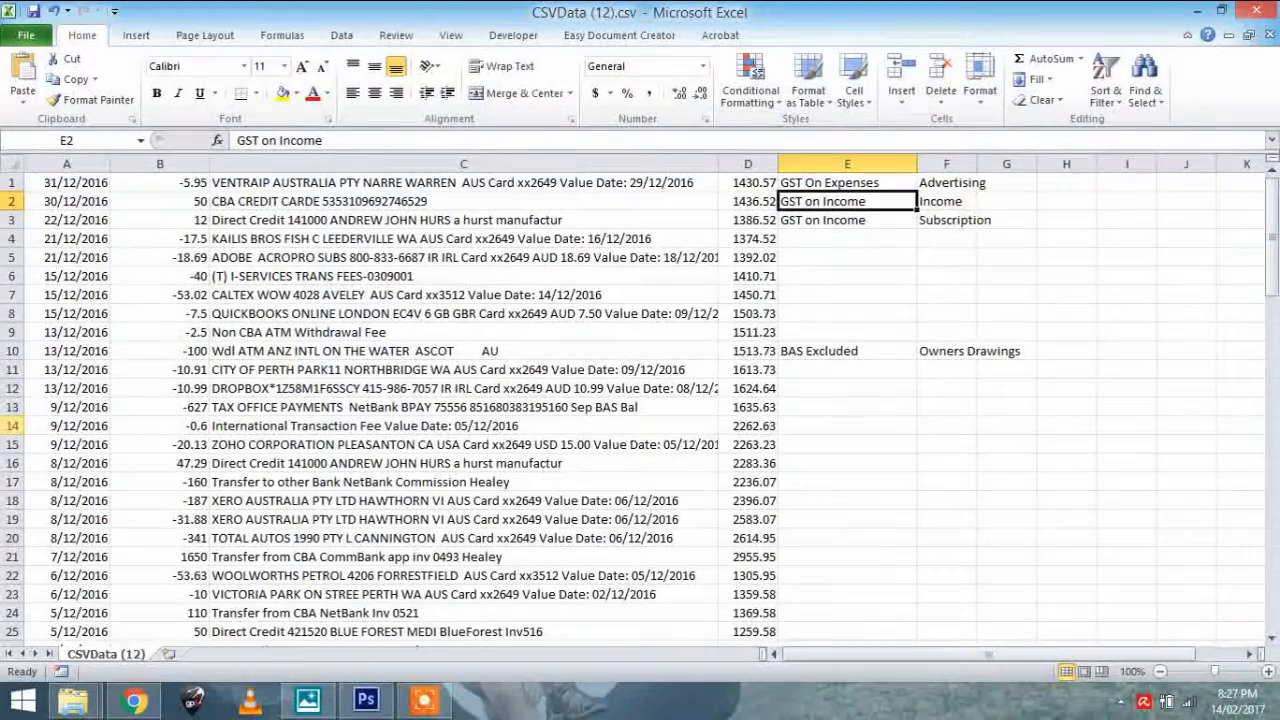
left_click(12, 425)
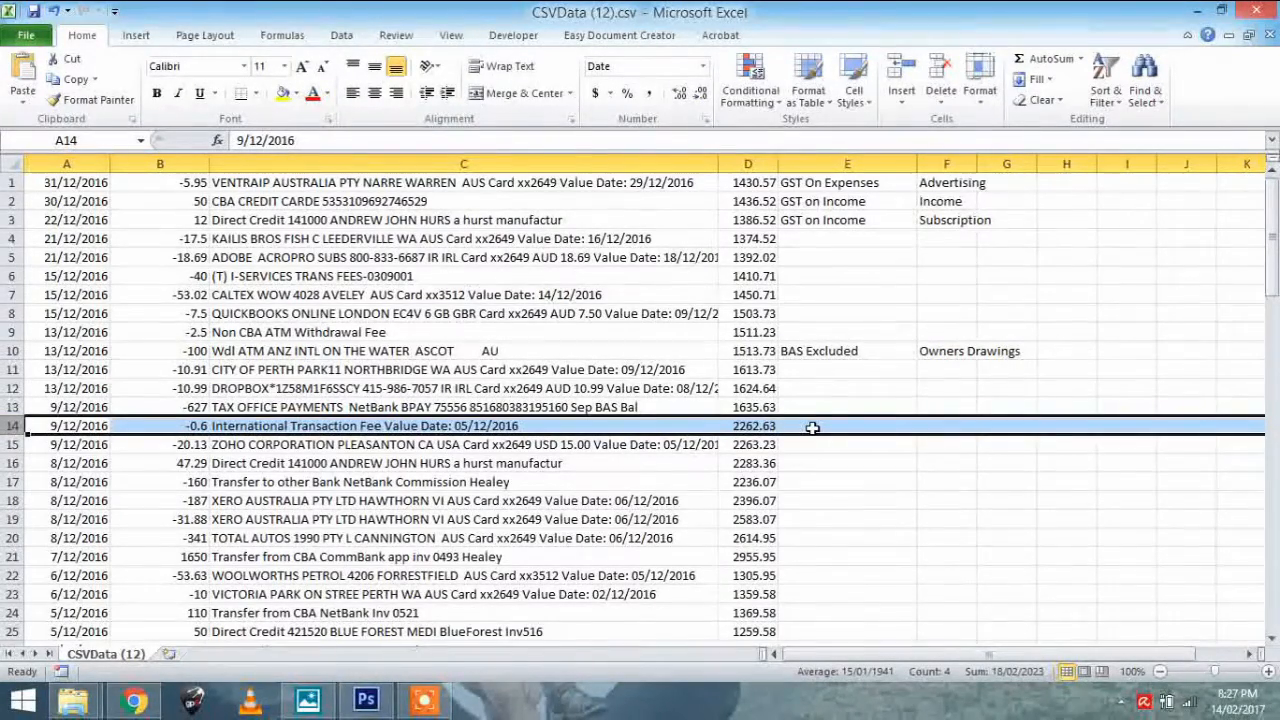
left_click(879, 423)
type("G")
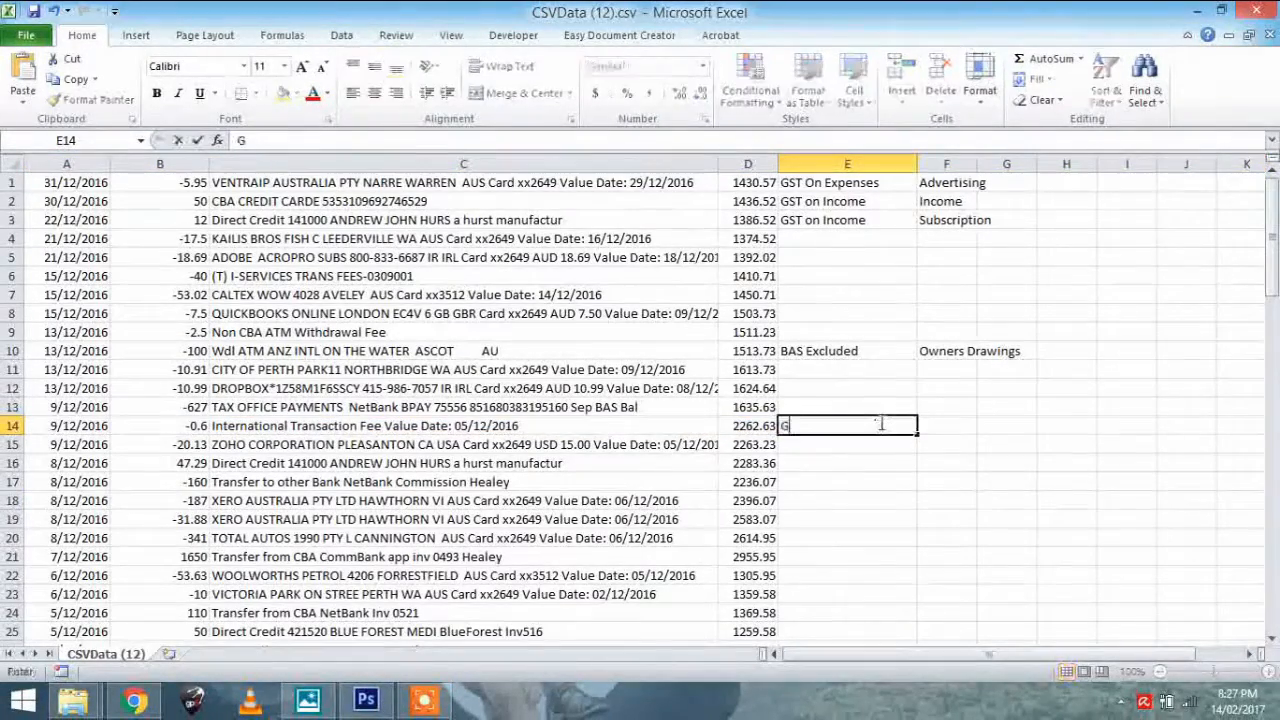
type("ST Free Exp")
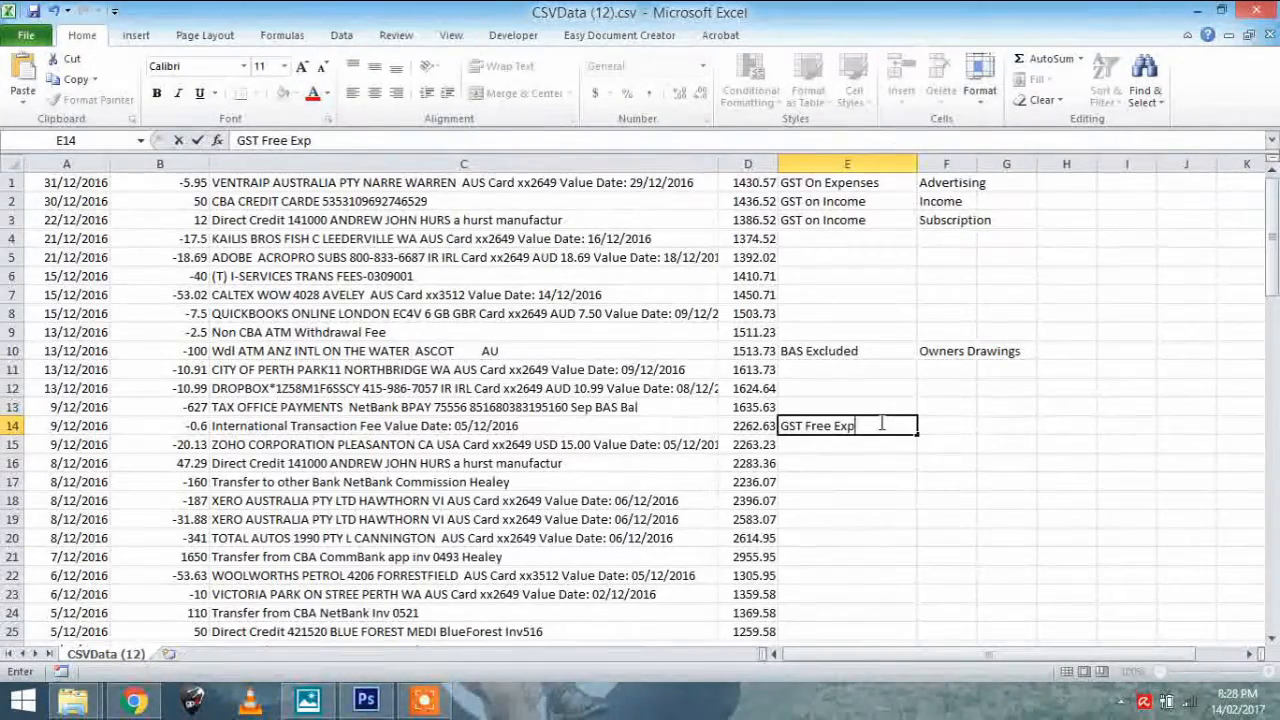
type("enses")
key("Tab")
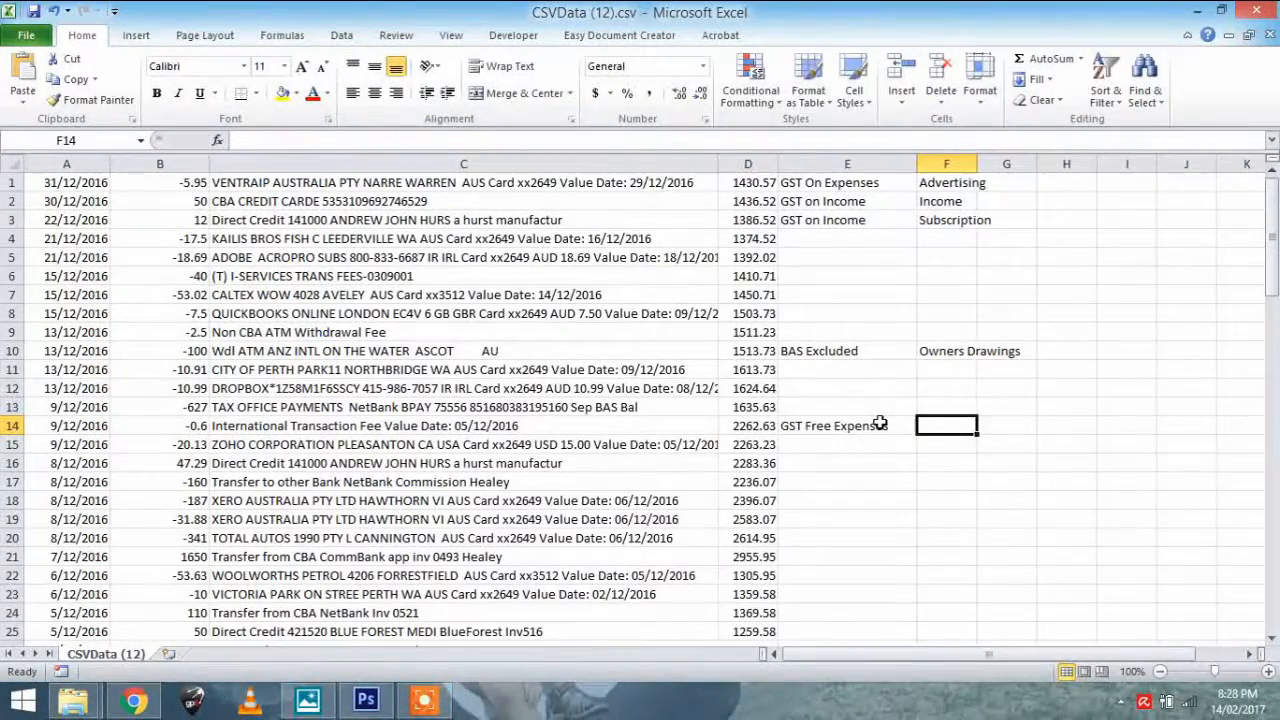
type("Bank Fees")
key("Return")
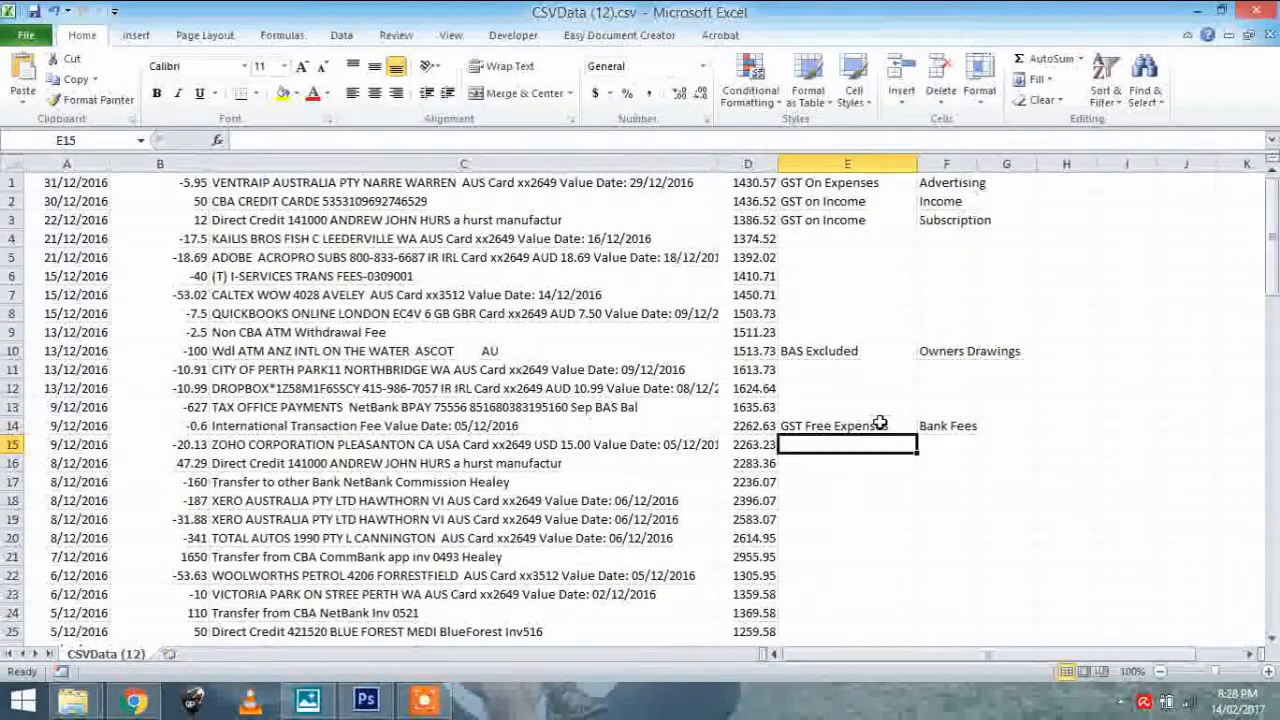
scroll(829, 411, "down", 9)
scroll(829, 414, "down", 10)
scroll(779, 437, "up", 6)
scroll(779, 437, "up", 15)
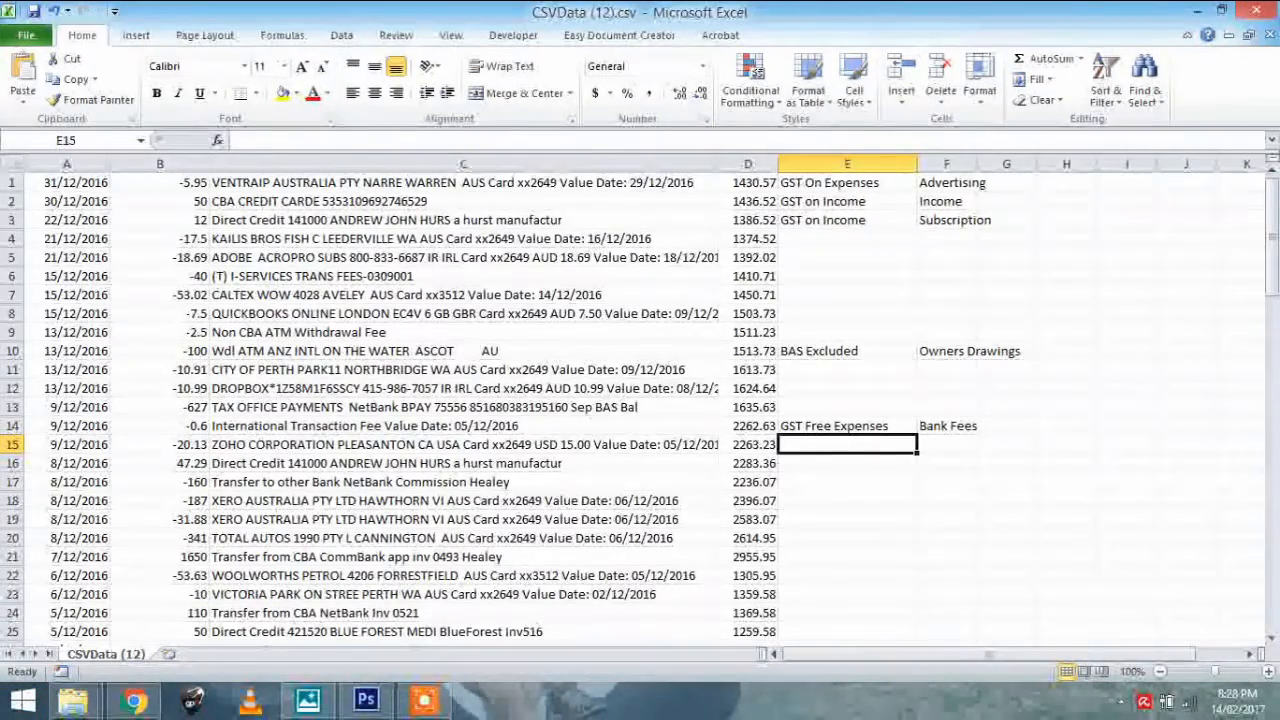
Bring the CSVData (11).csv workbook with the already coded transactions to the front
key("alt+Tab")
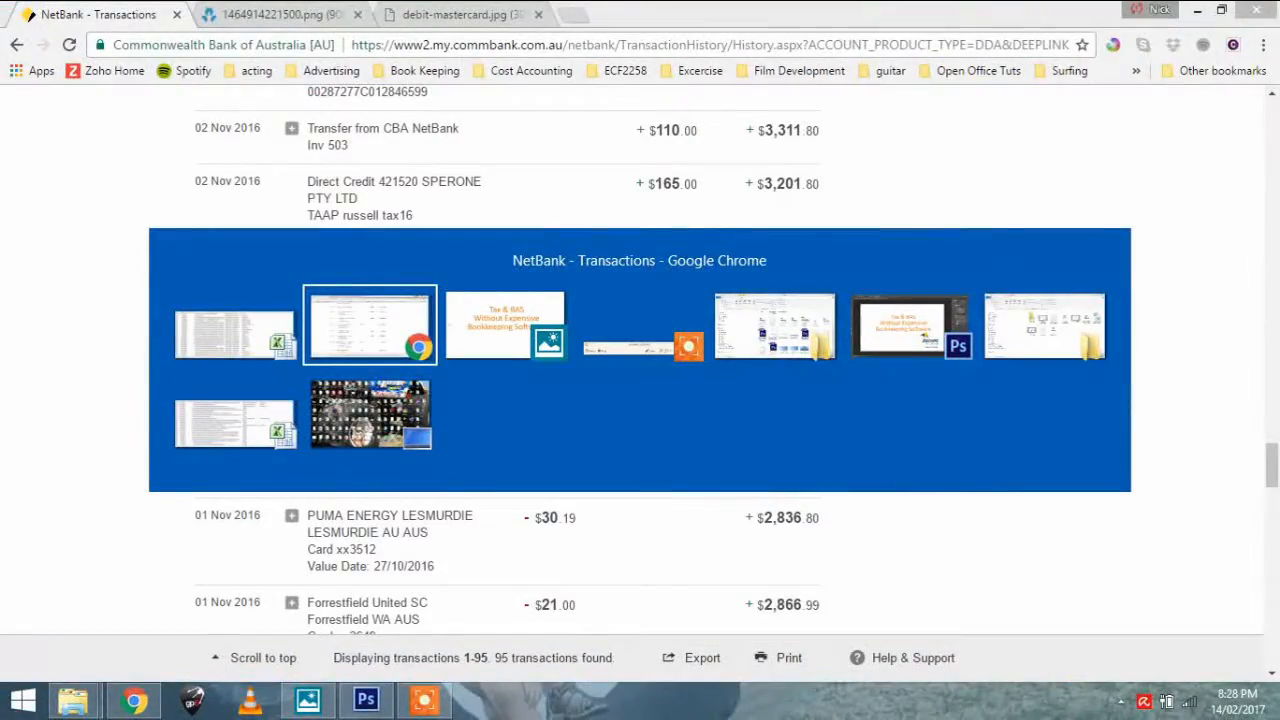
key("alt+shift+Tab")
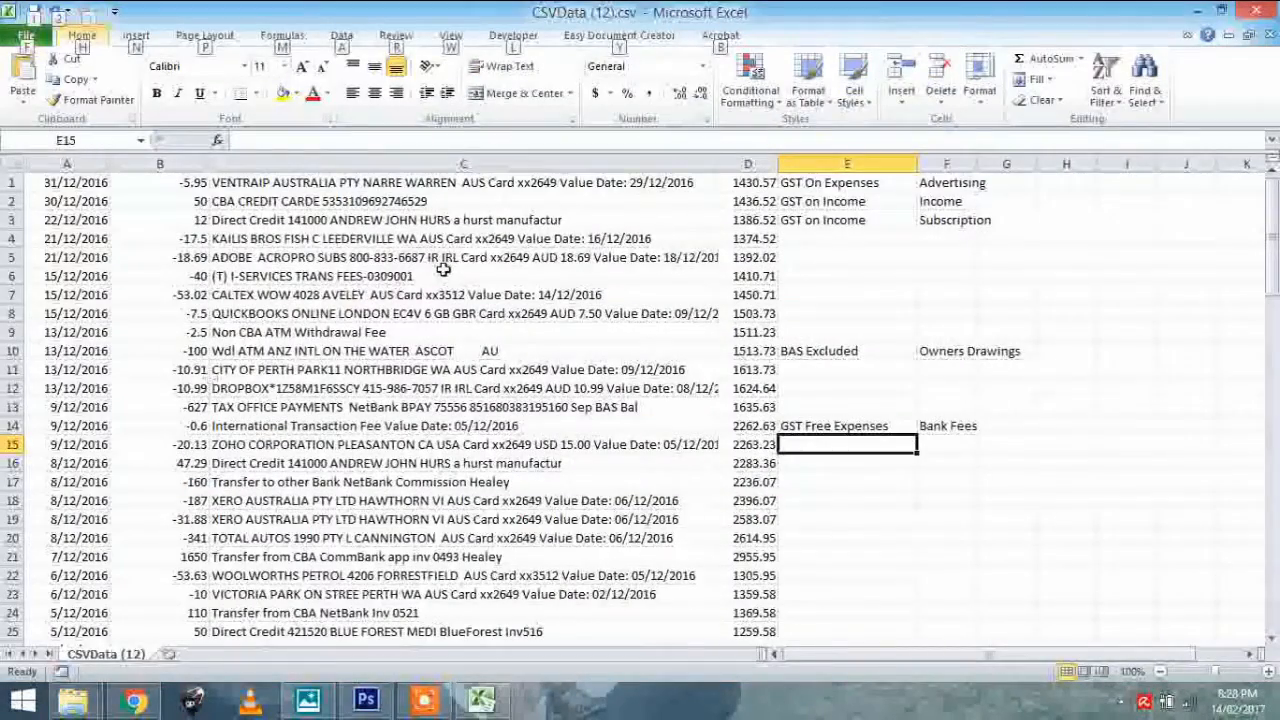
key("alt+Tab")
key("alt+Tab")
key("alt")
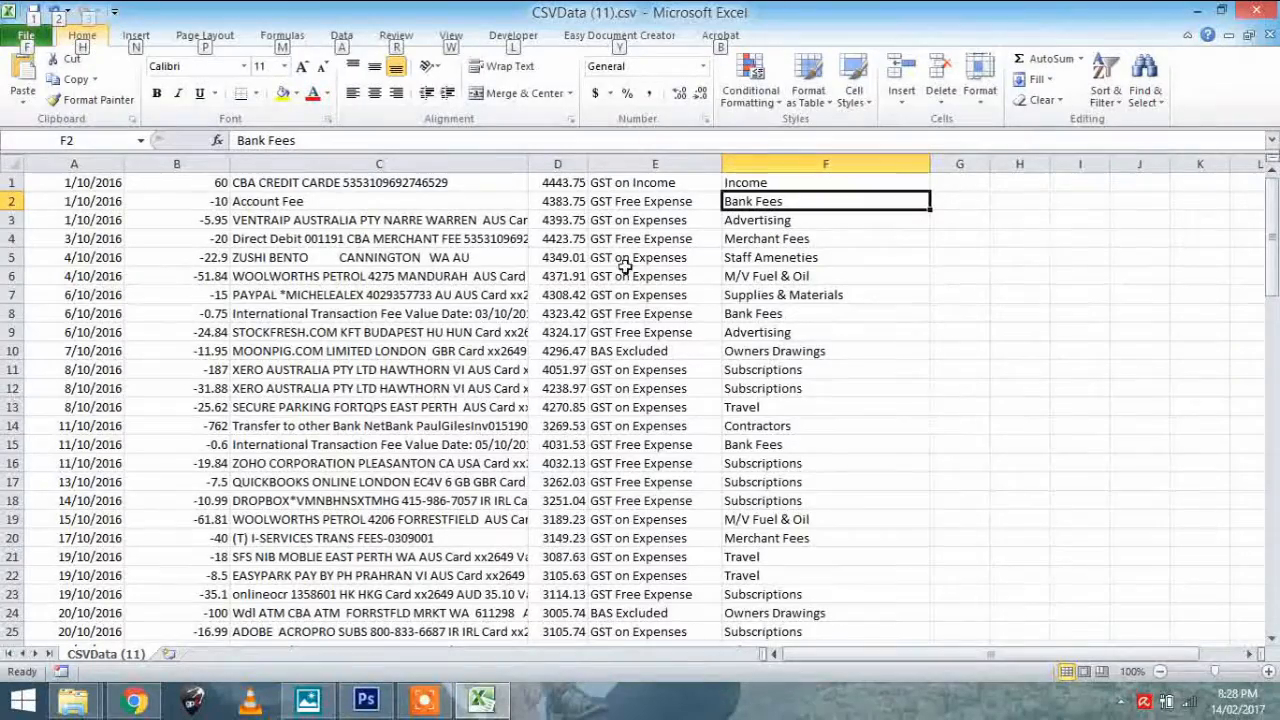
Examine the categories in column F against their transactions and look through the coded and uncoded rows of CSVData (11).csv
left_click(797, 432)
left_click(749, 407)
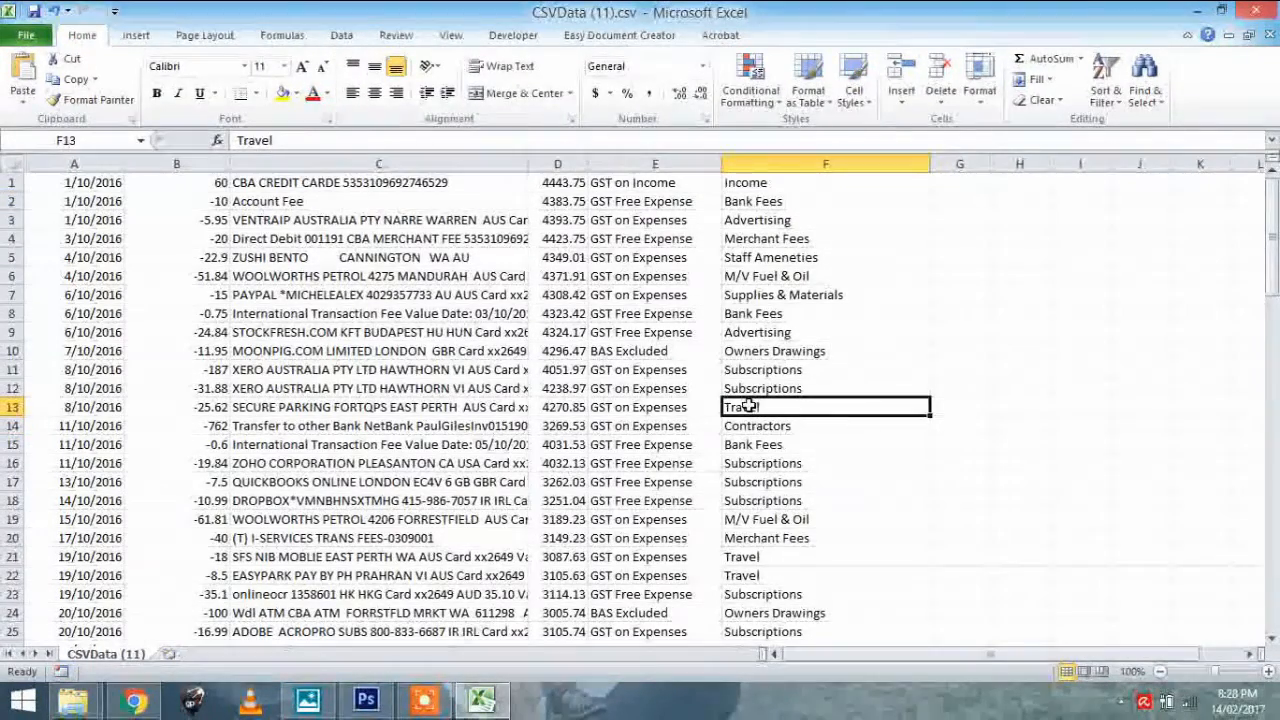
left_click(745, 390)
left_click(741, 355)
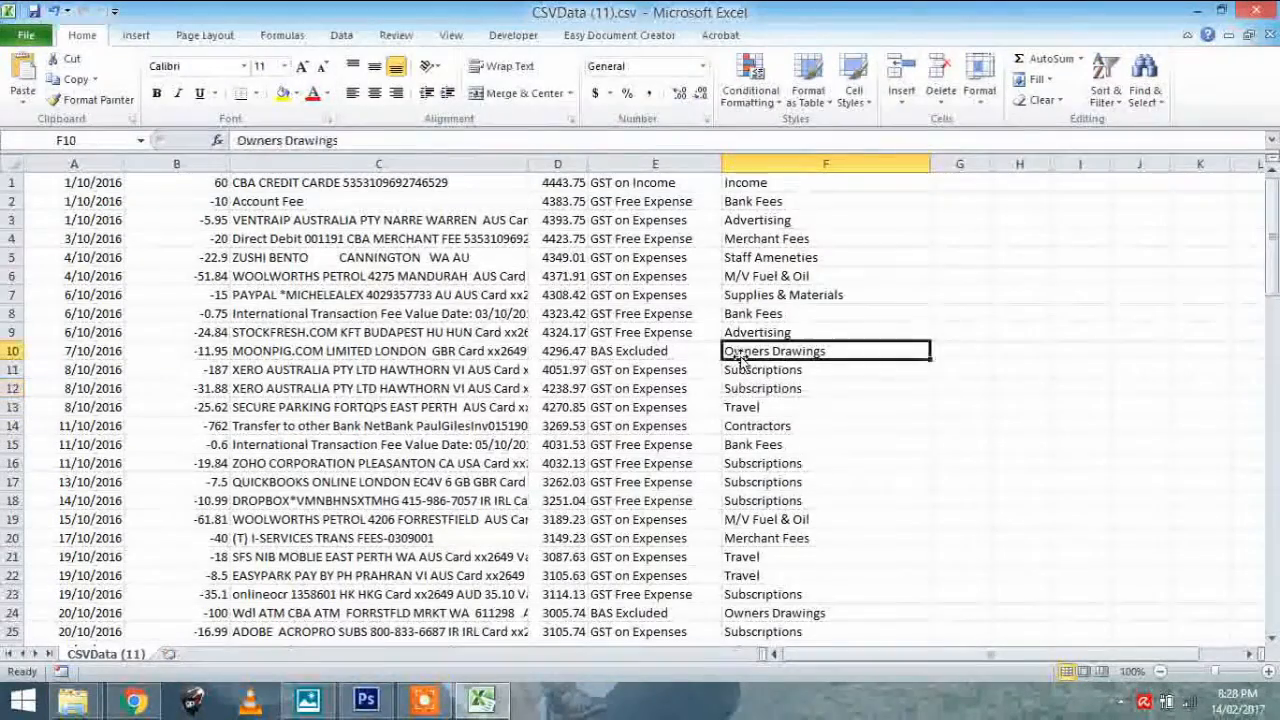
left_click(759, 330)
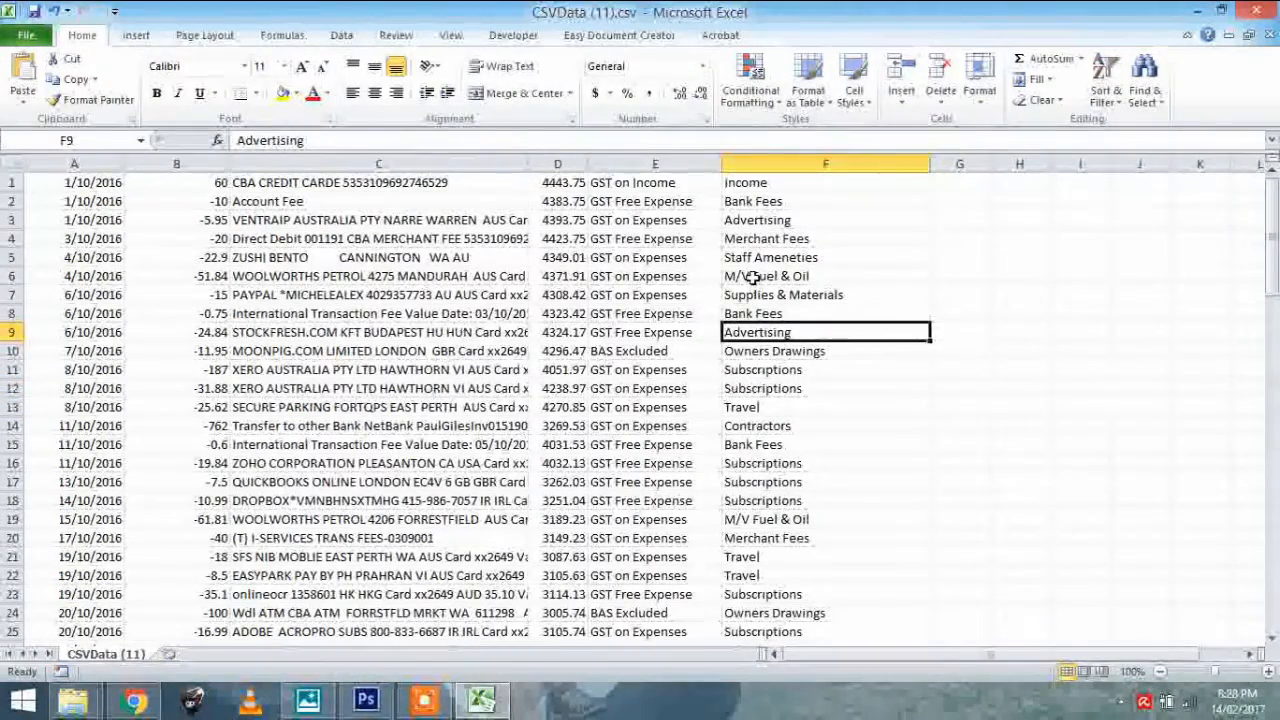
left_click(752, 277)
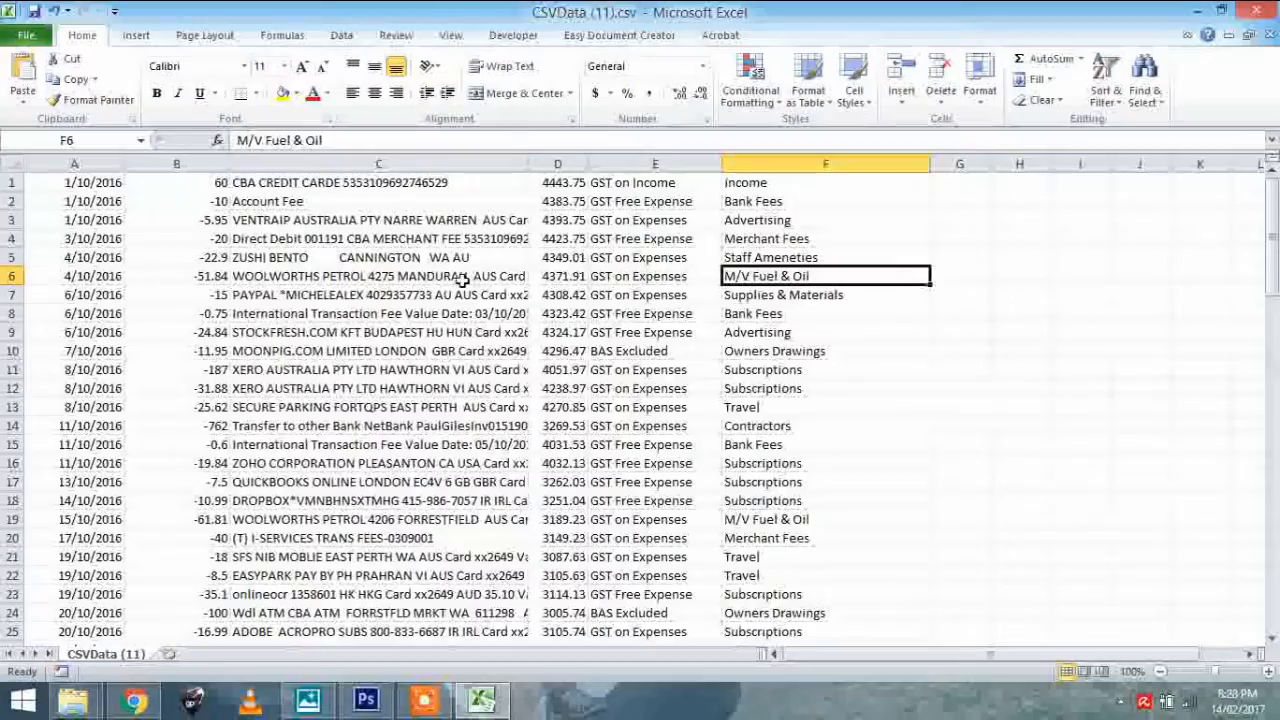
scroll(463, 280, "down", 8)
scroll(522, 257, "down", 1)
scroll(522, 257, "up", 2)
scroll(522, 257, "down", 2)
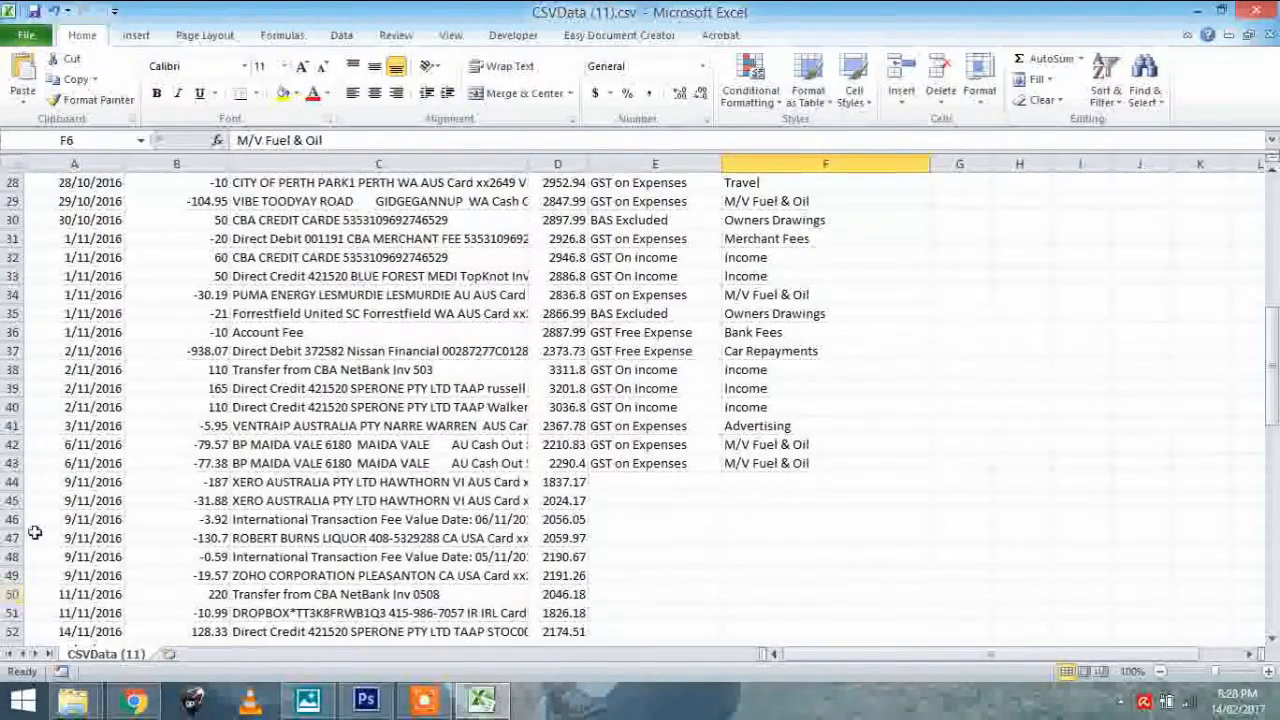
scroll(541, 370, "up", 9)
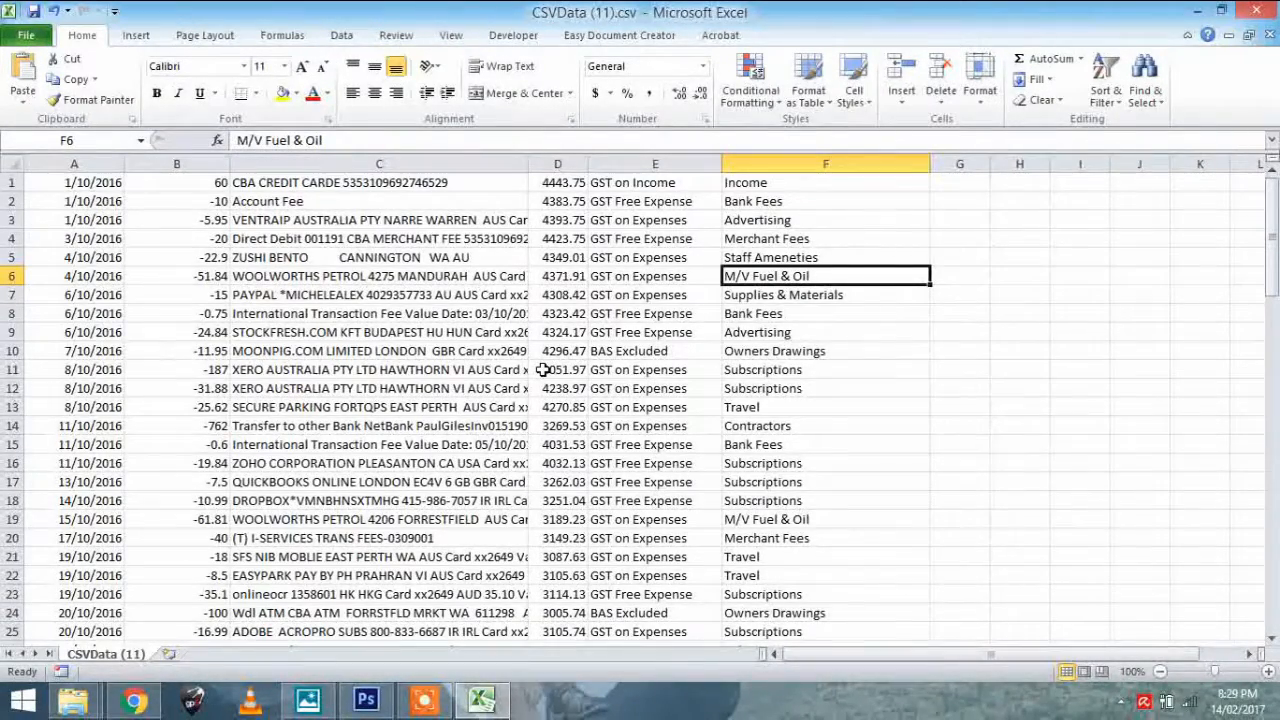
Compare the sample ANZ Visa and MasterCard debit card images in Chrome, and return to the CSVData (12).csv workbook in Excel
left_click(133, 700)
left_click(285, 14)
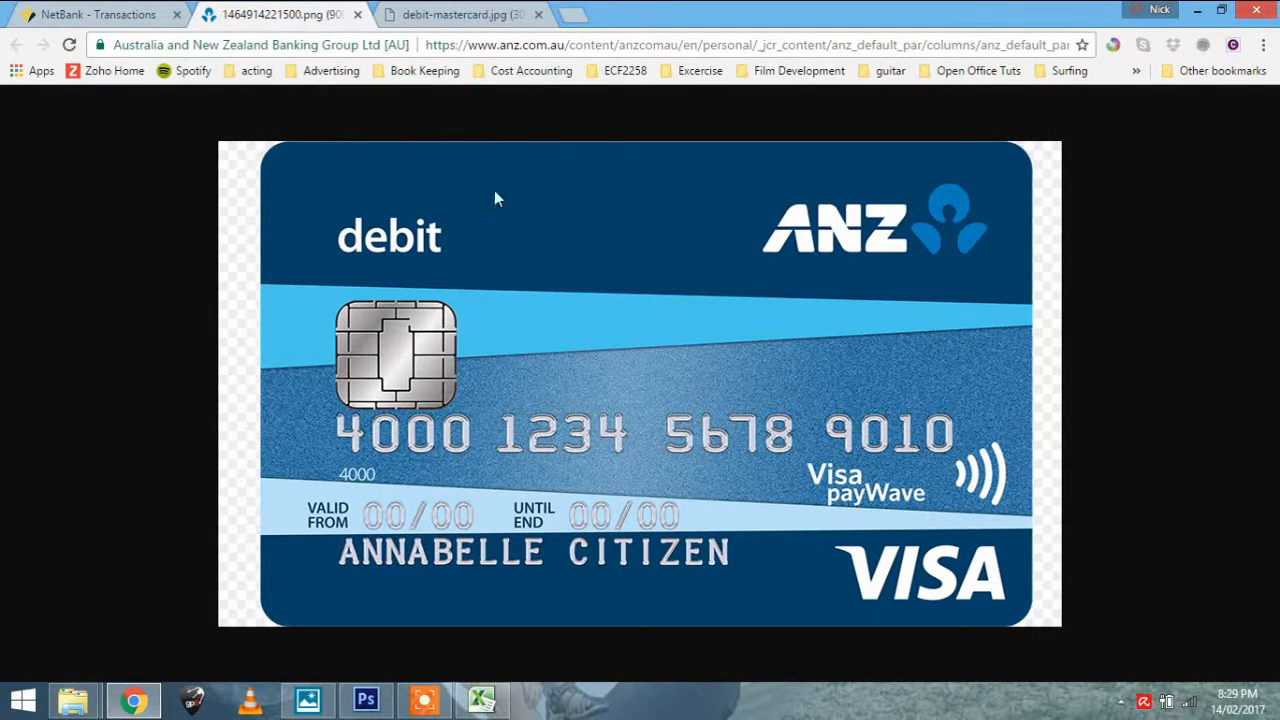
left_click(415, 14)
left_click(292, 10)
left_click(426, 14)
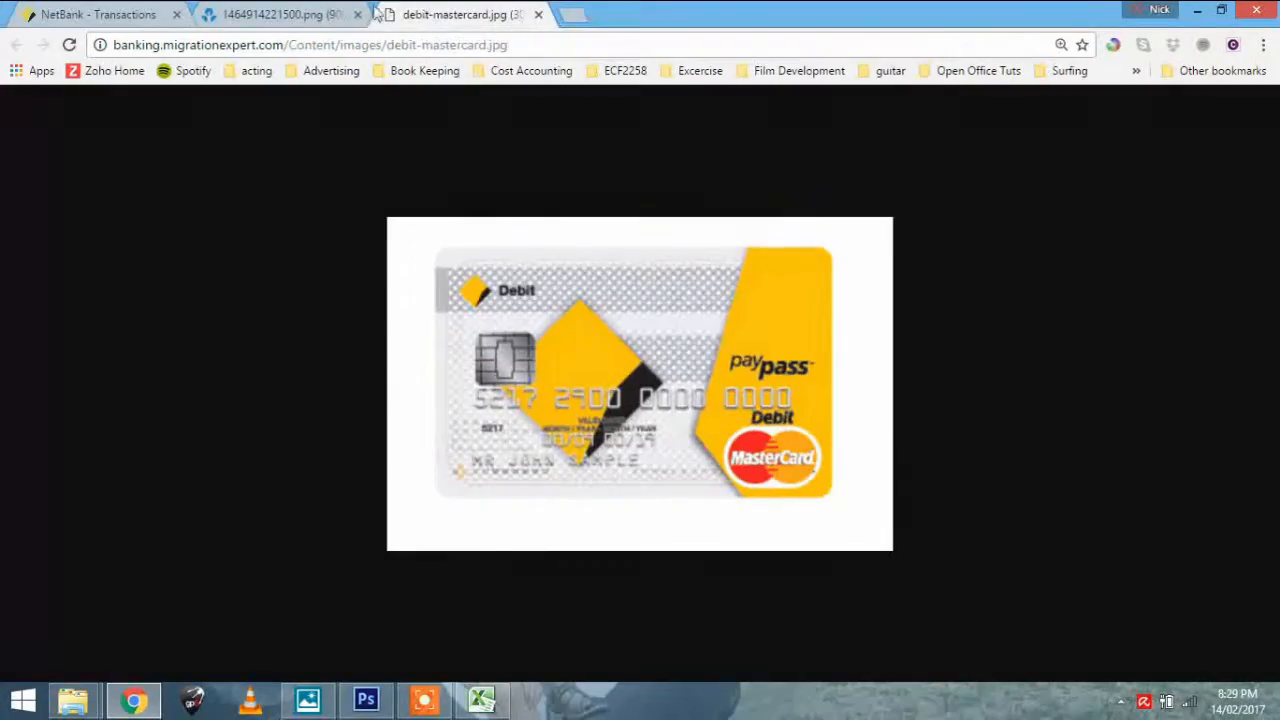
left_click(266, 14)
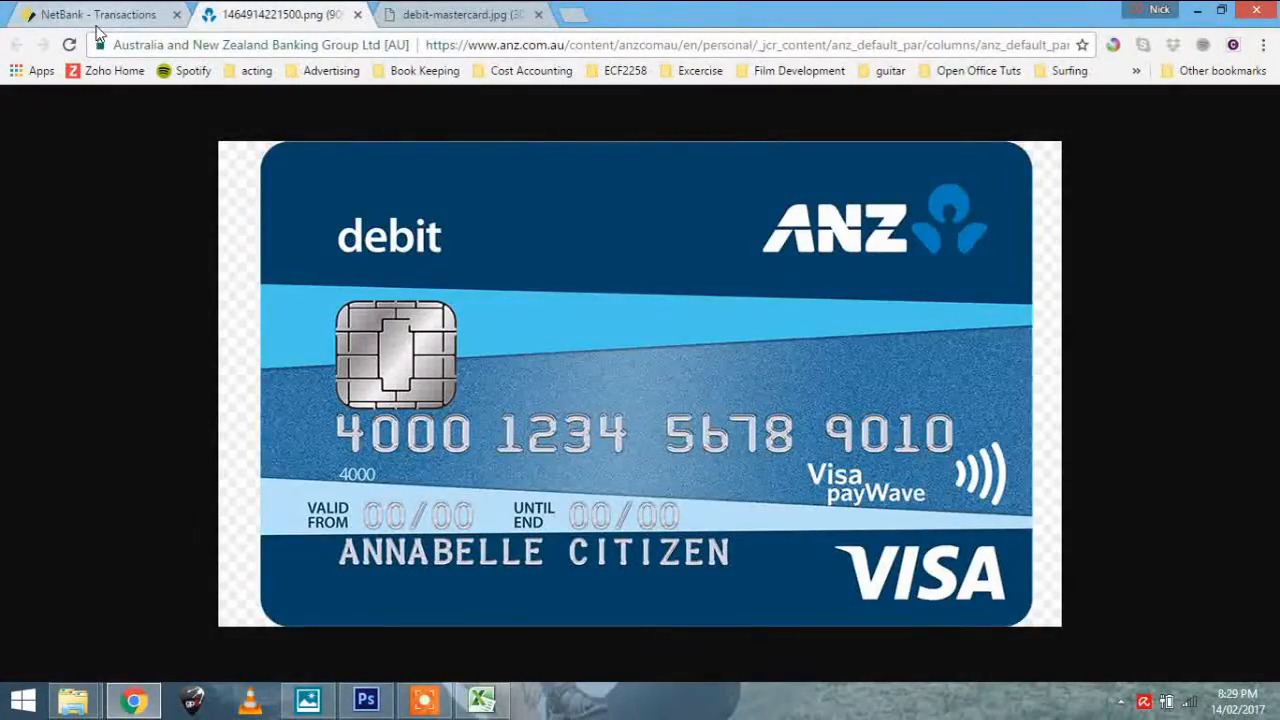
key("alt+Tab")
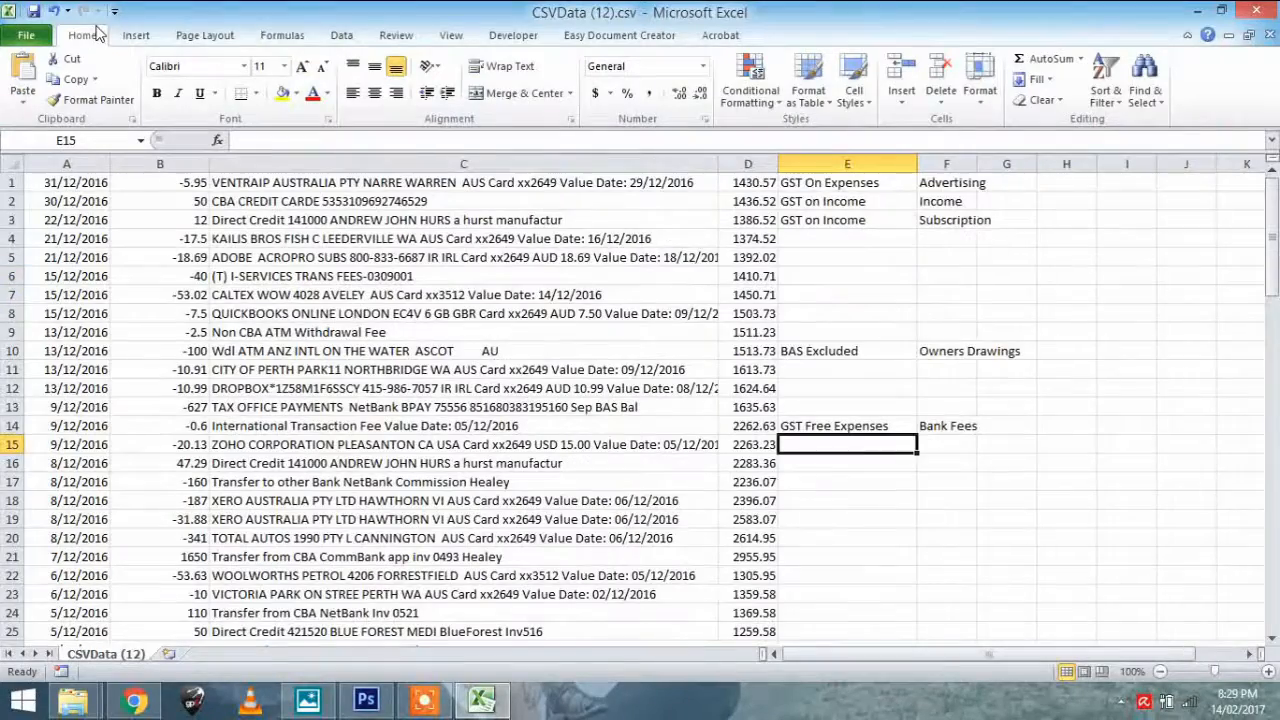
Switch to the CSVData (11).csv workbook and sort the coded rows 1 to 43 by column E values from A to Z
left_click(504, 712)
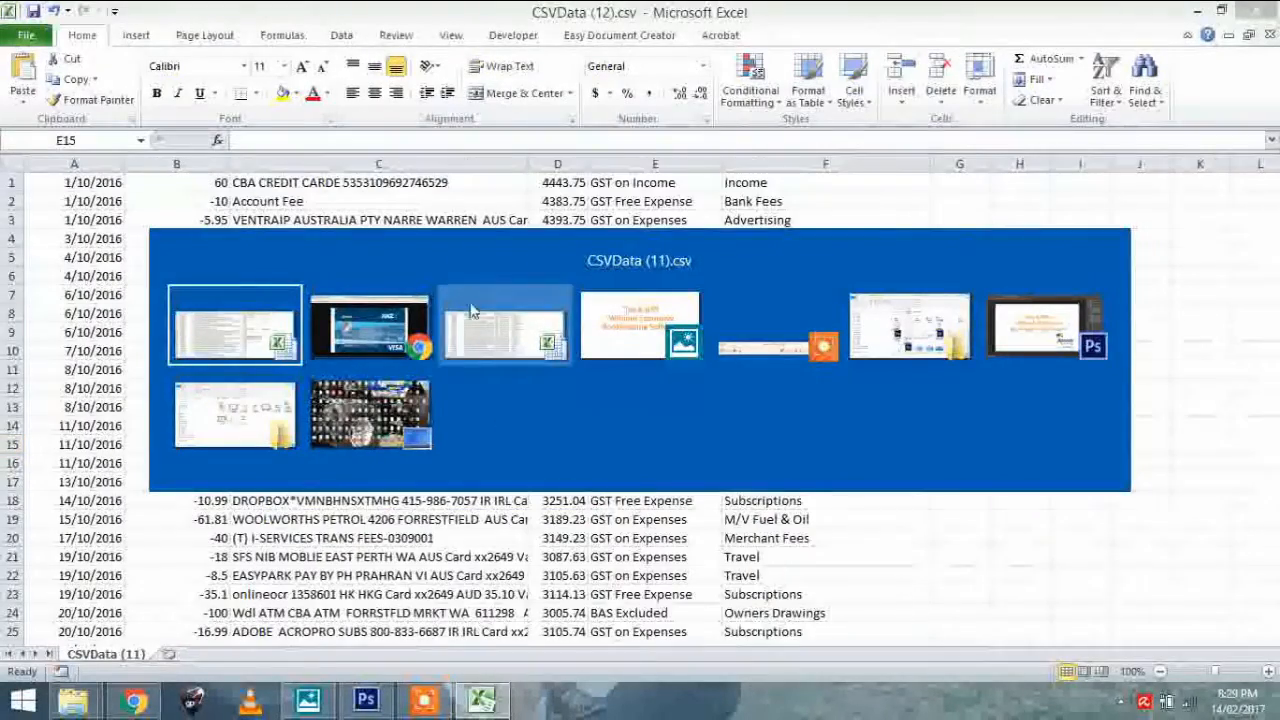
left_click(468, 320)
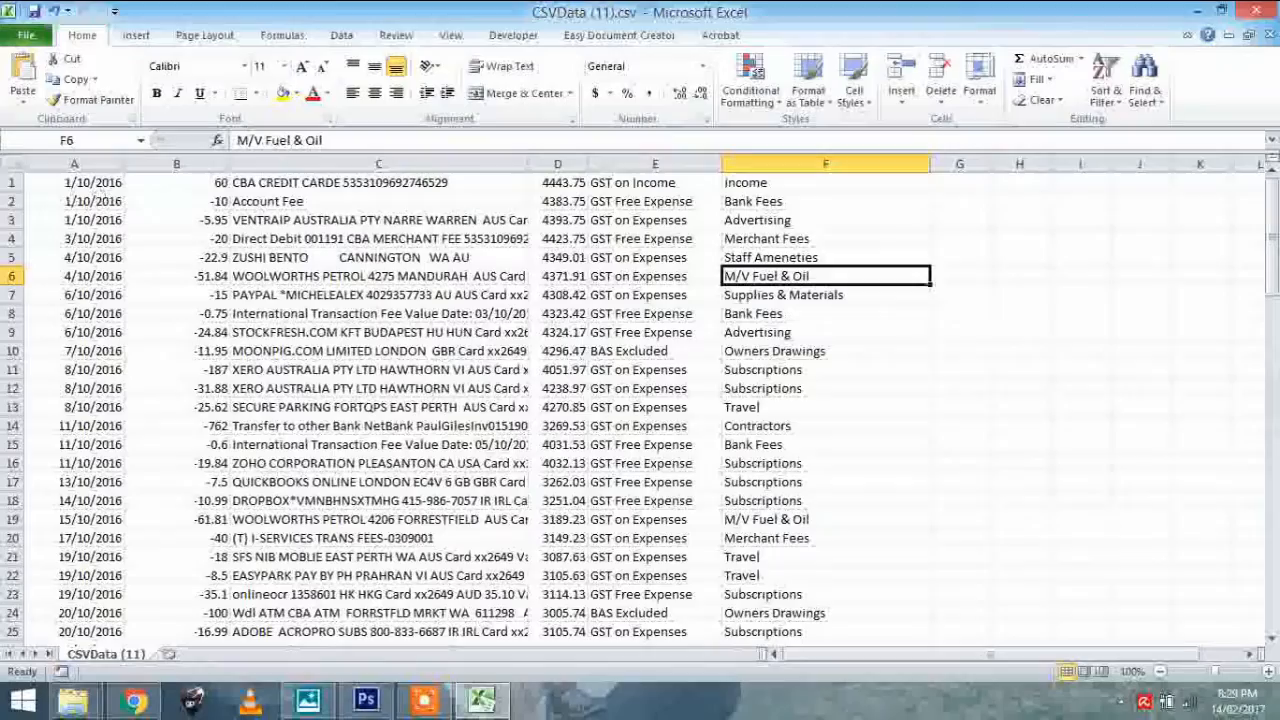
left_click_drag(12, 183, 99, 353)
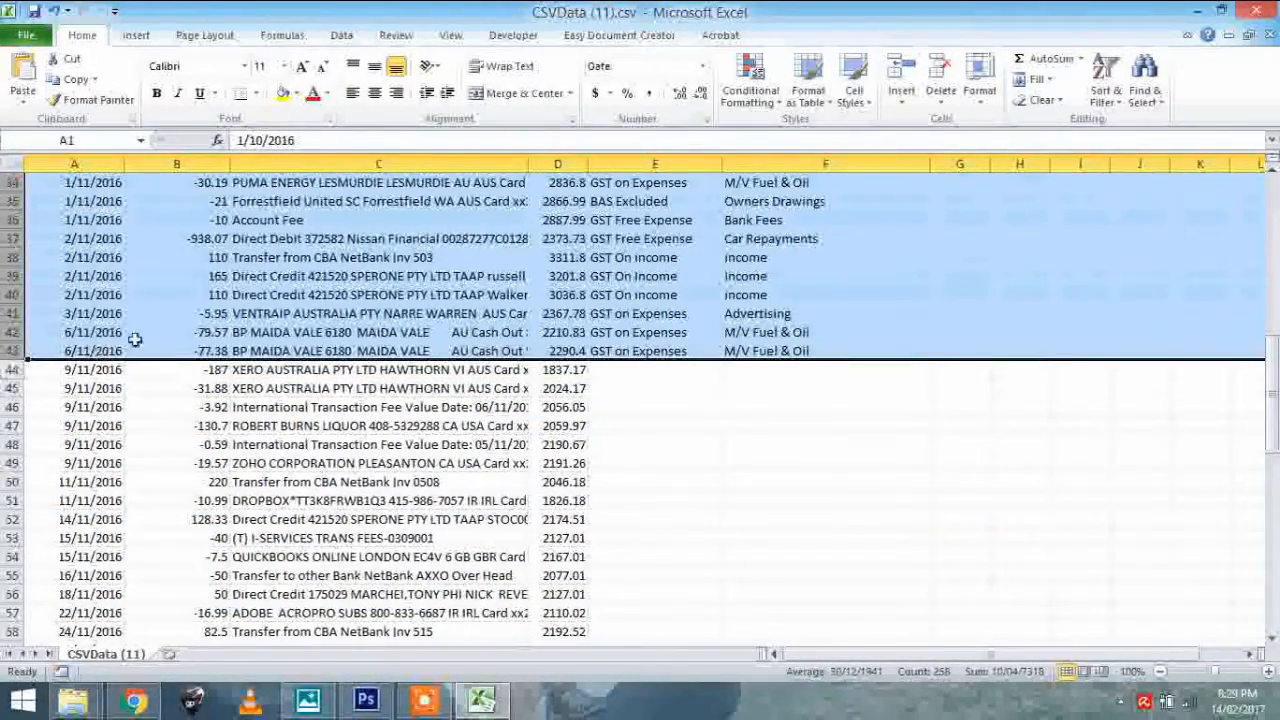
left_click(1105, 85)
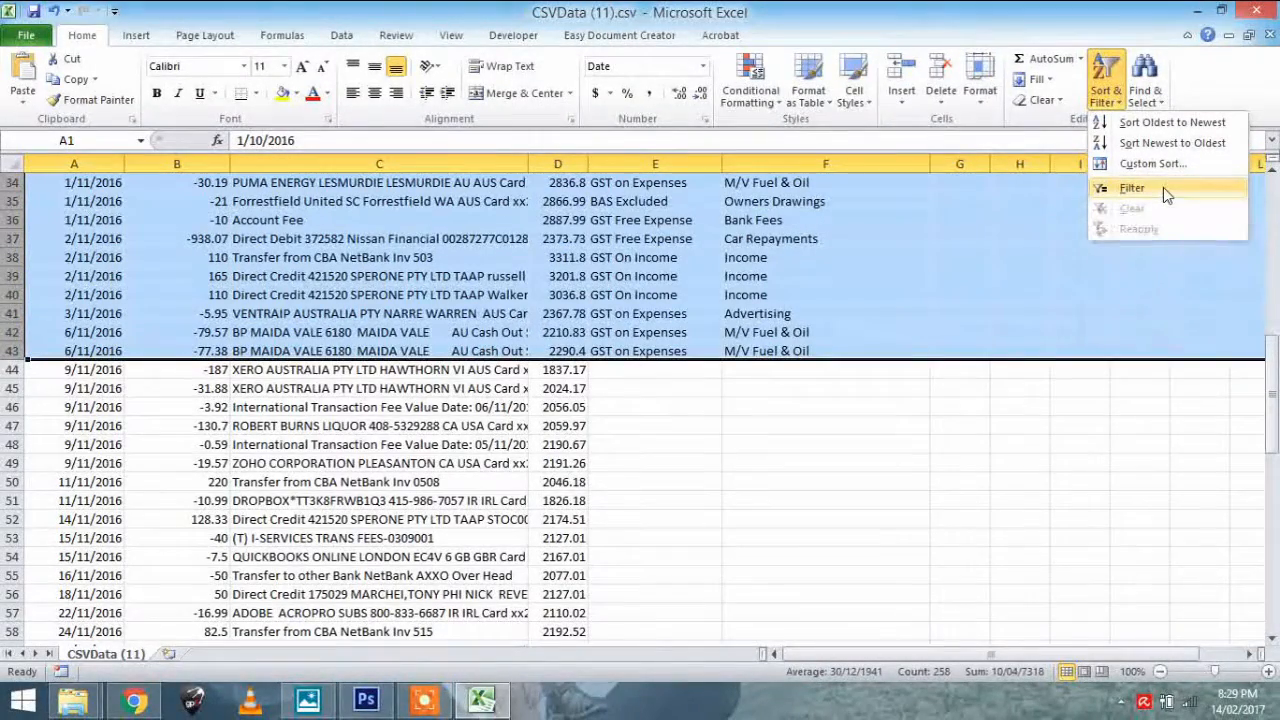
left_click(1152, 163)
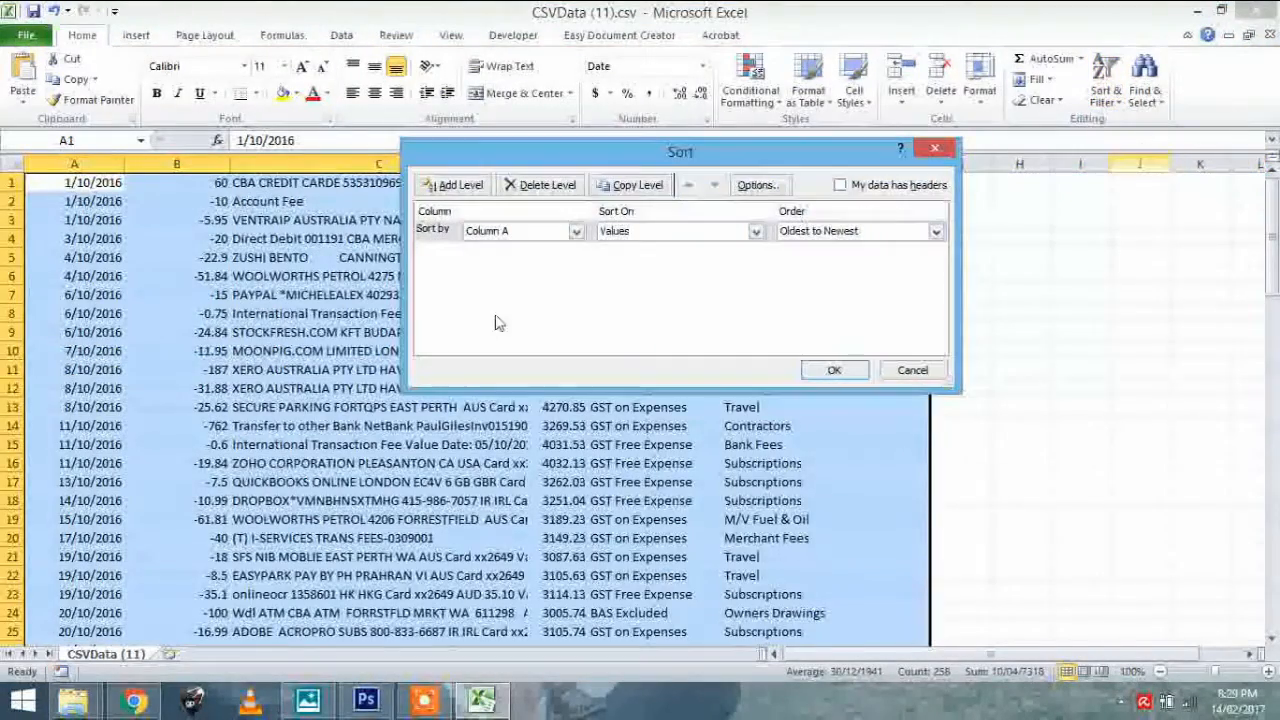
left_click(574, 231)
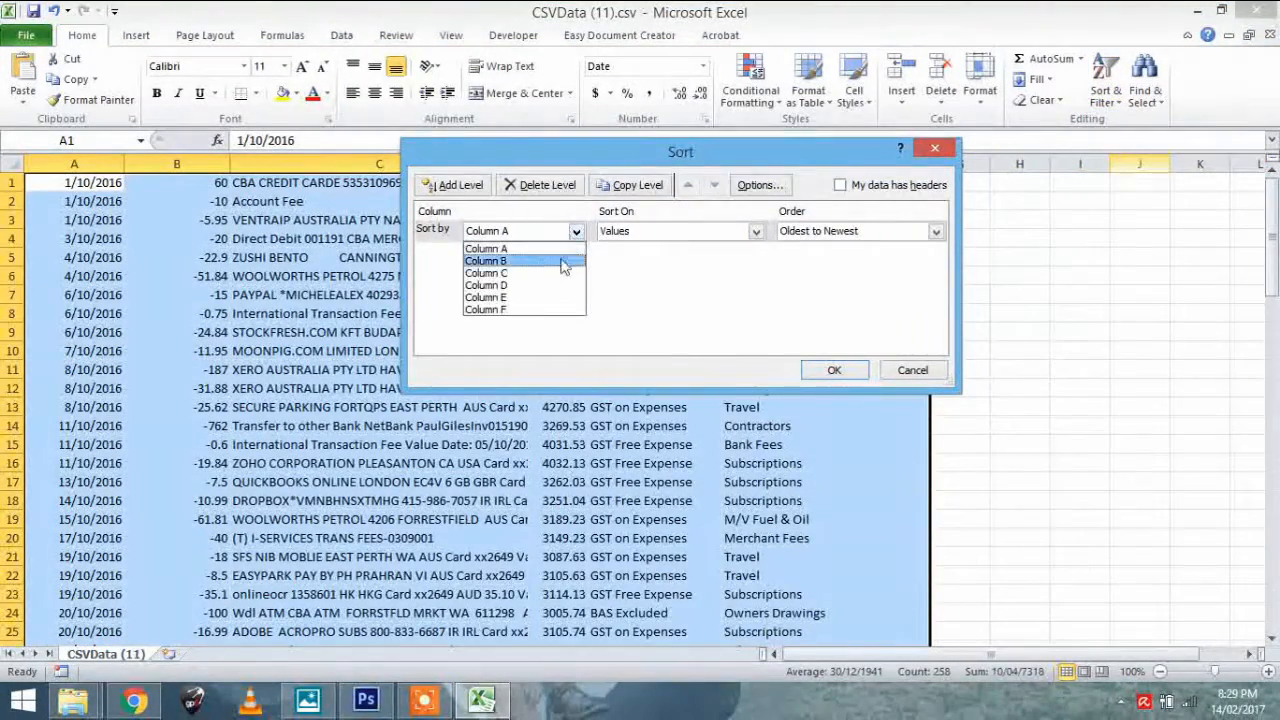
left_click(551, 298)
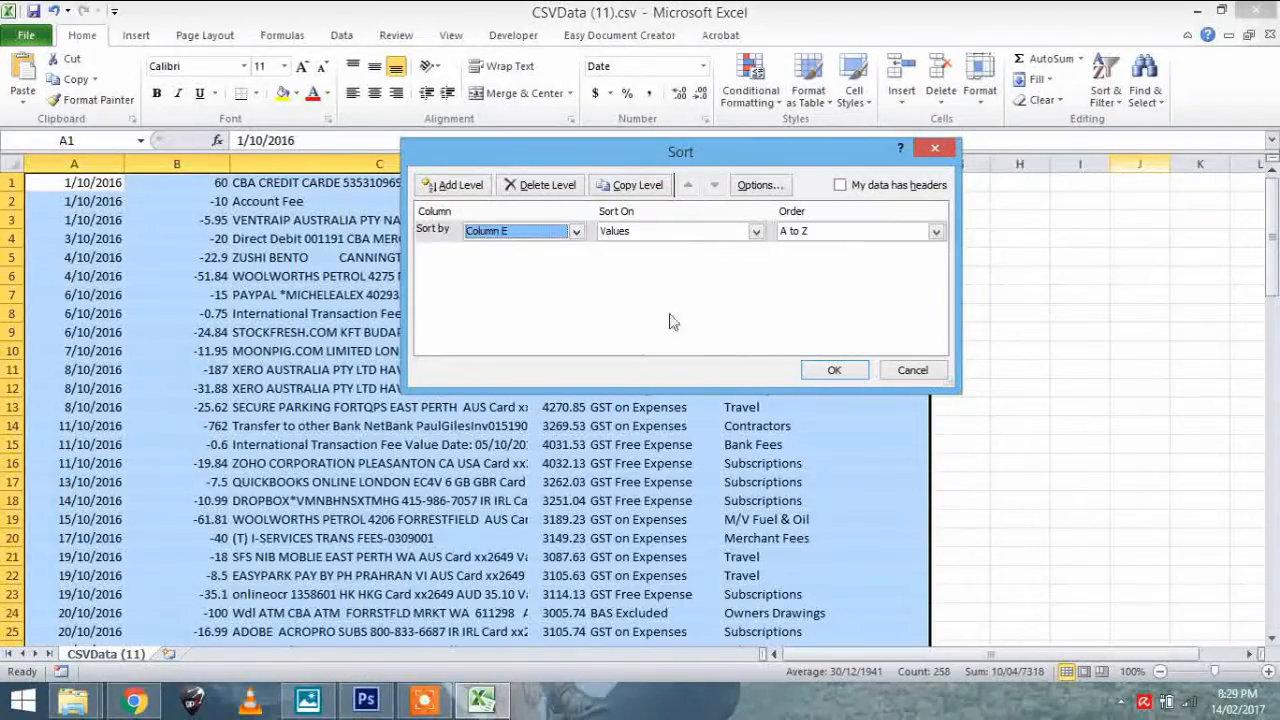
left_click(838, 370)
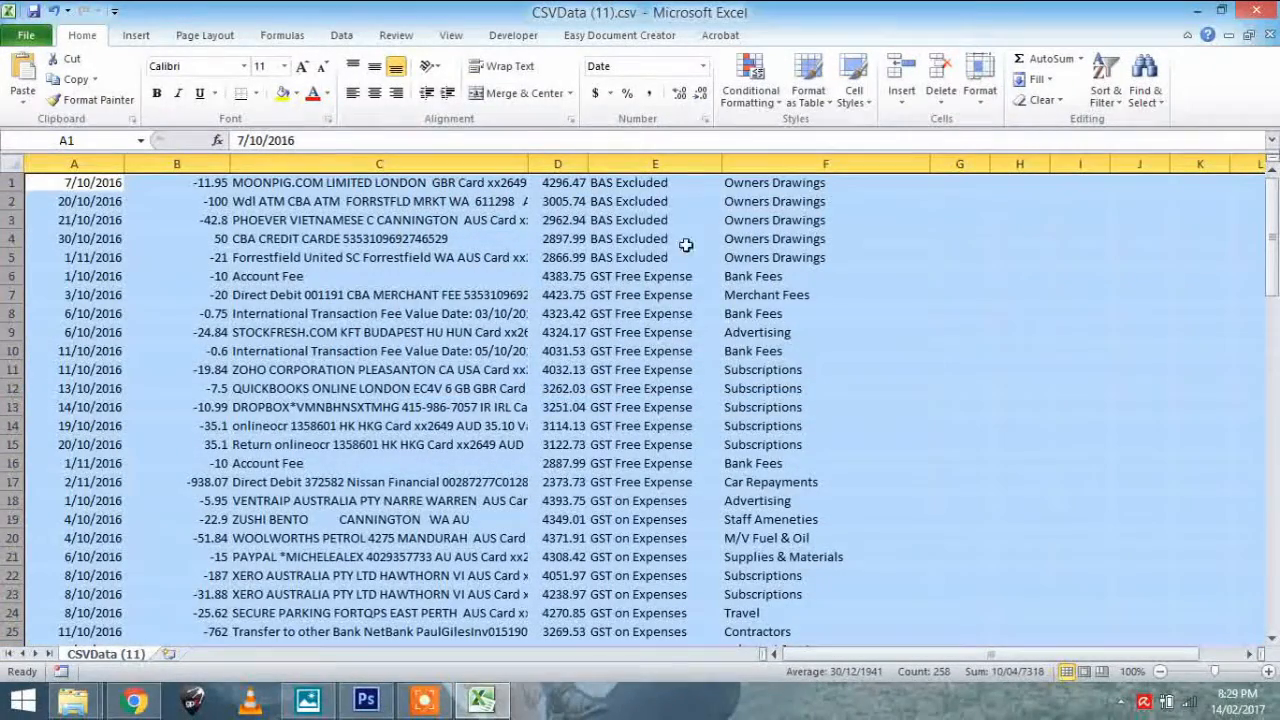
Highlight the BAS Excluded rows 1 to 5, and the GST Free Expense rows 6 to 17, to review each GST group
left_click_drag(746, 257, 24, 183)
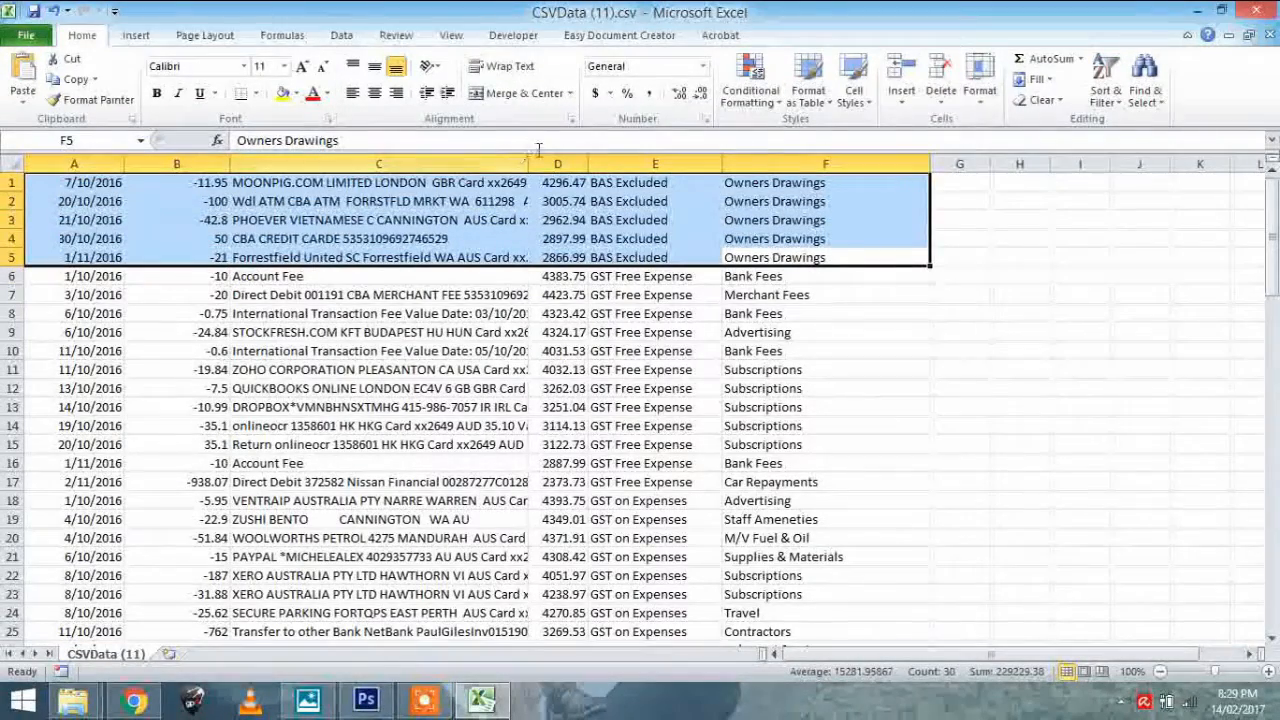
left_click_drag(12, 266, 57, 427)
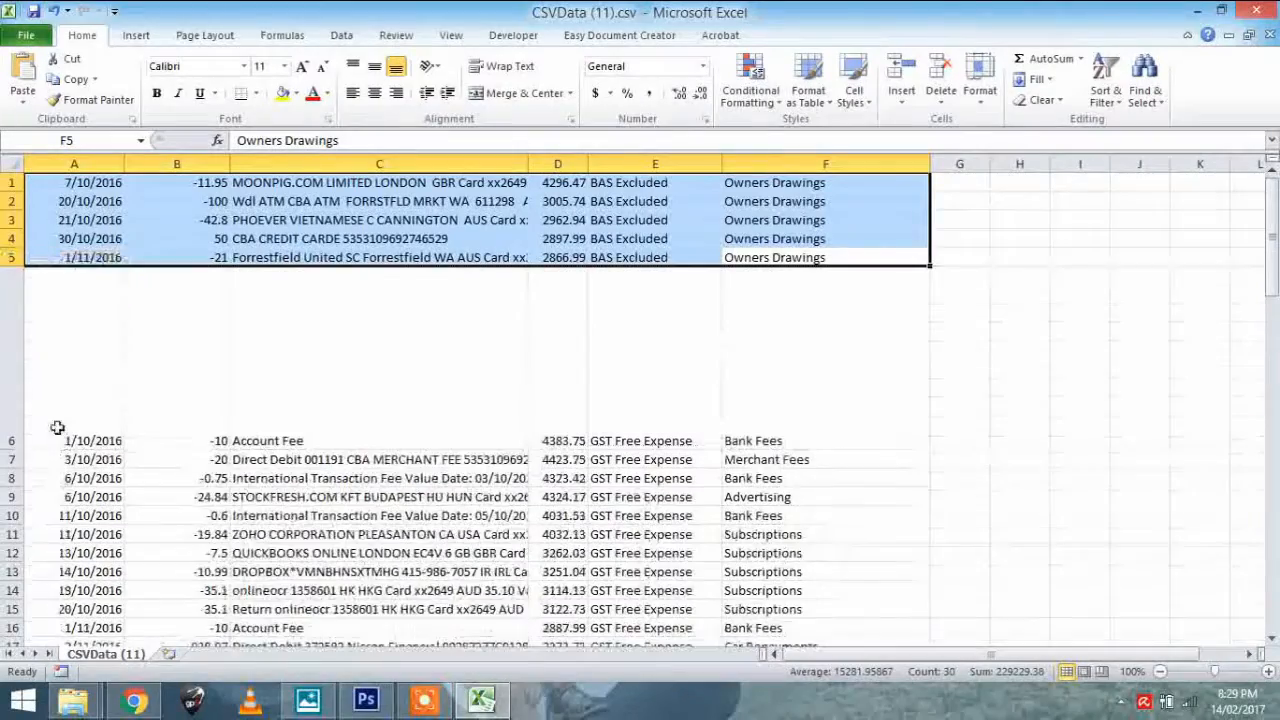
key("ctrl+z")
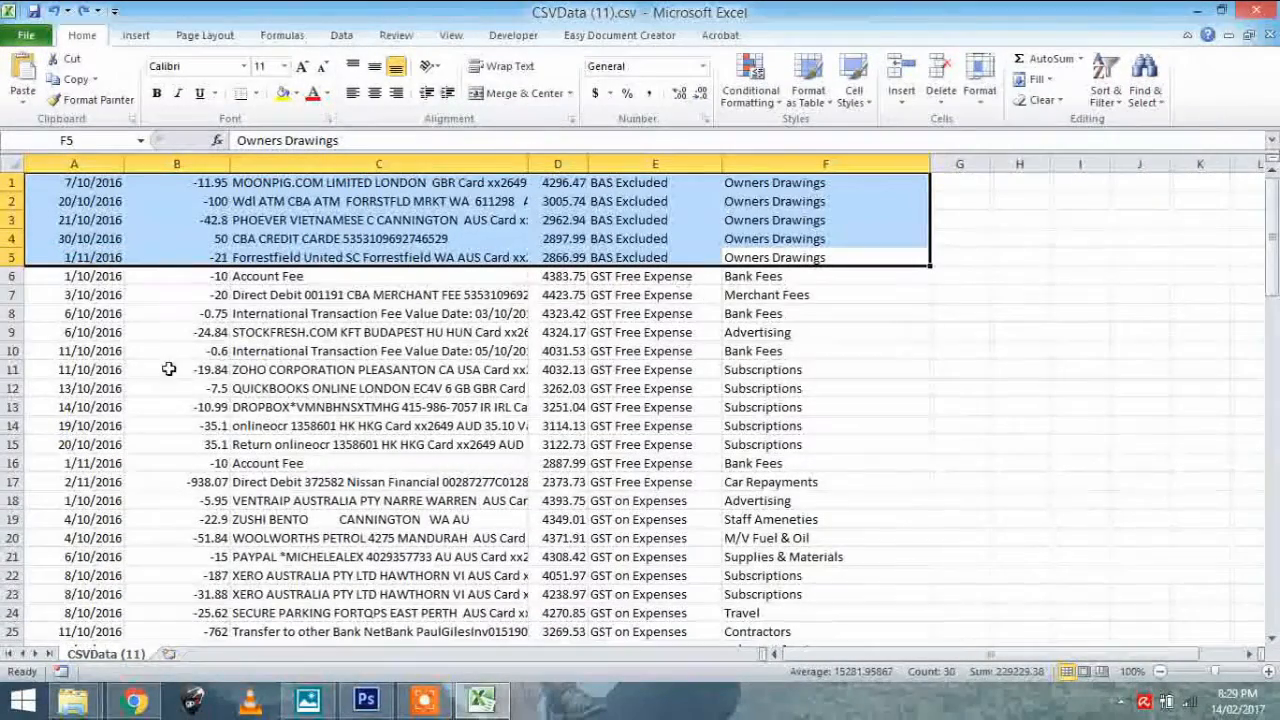
left_click_drag(12, 276, 30, 298)
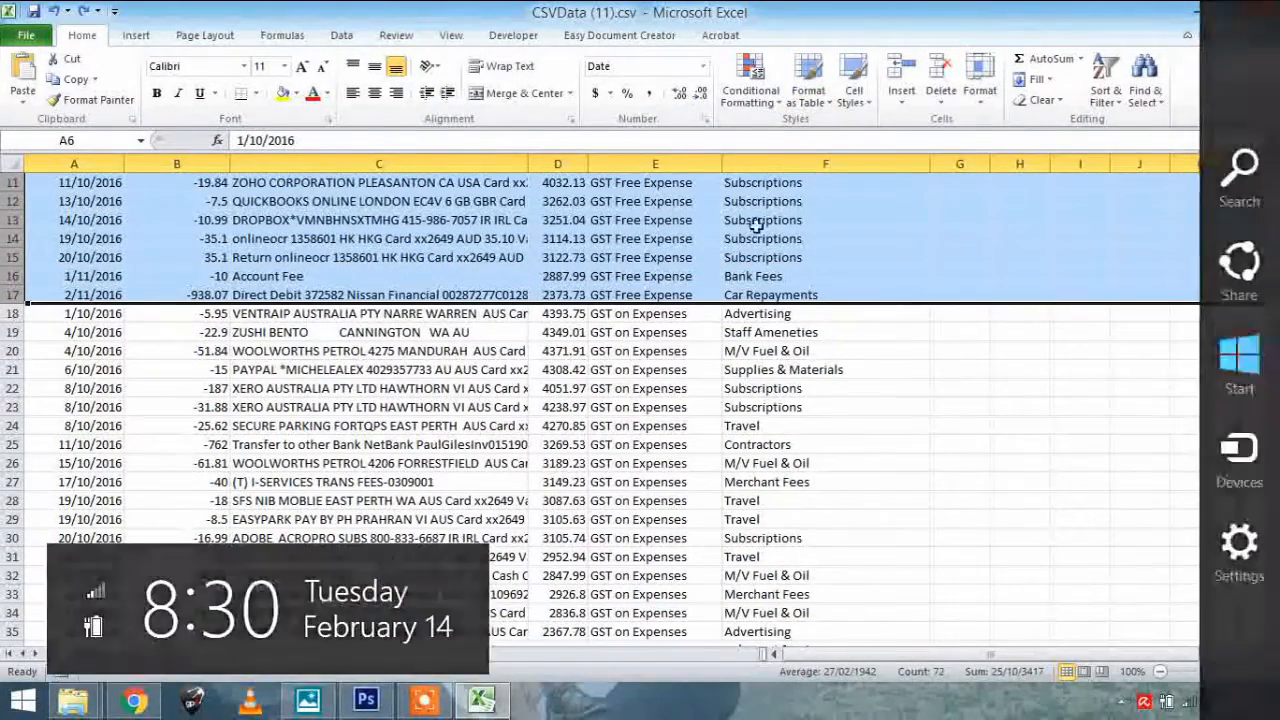
left_click_drag(1270, 282, 1257, 211)
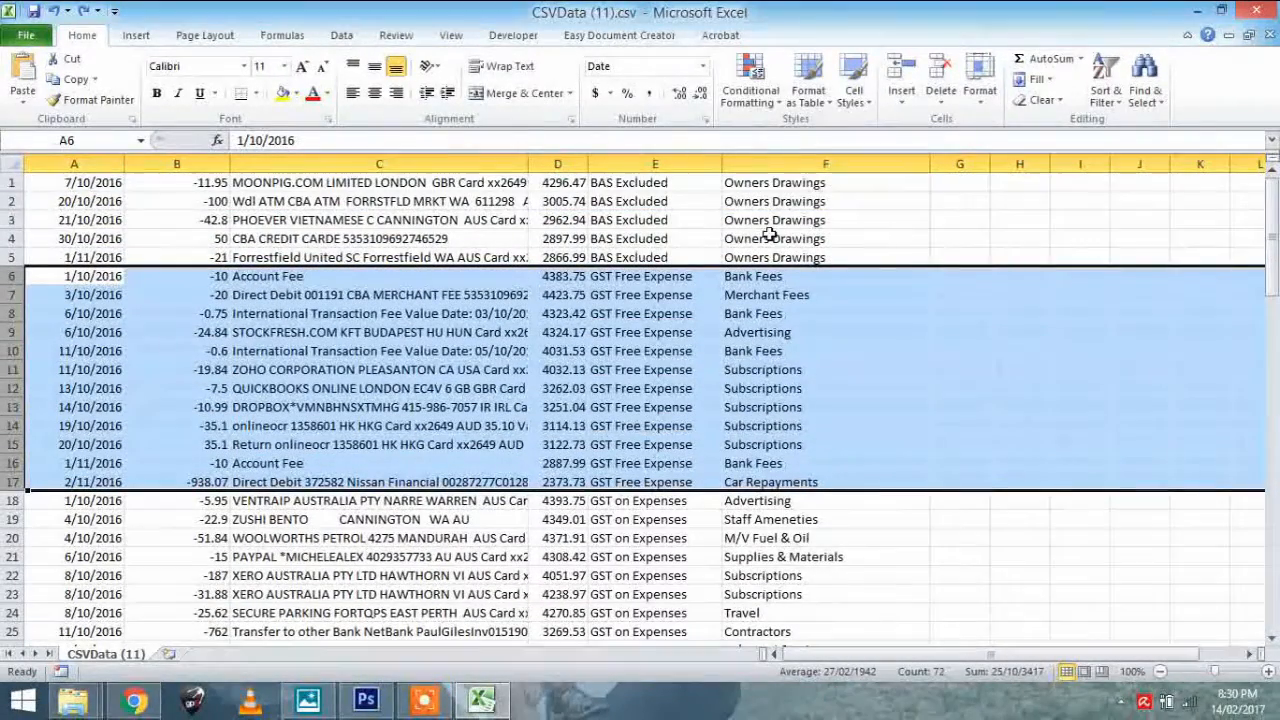